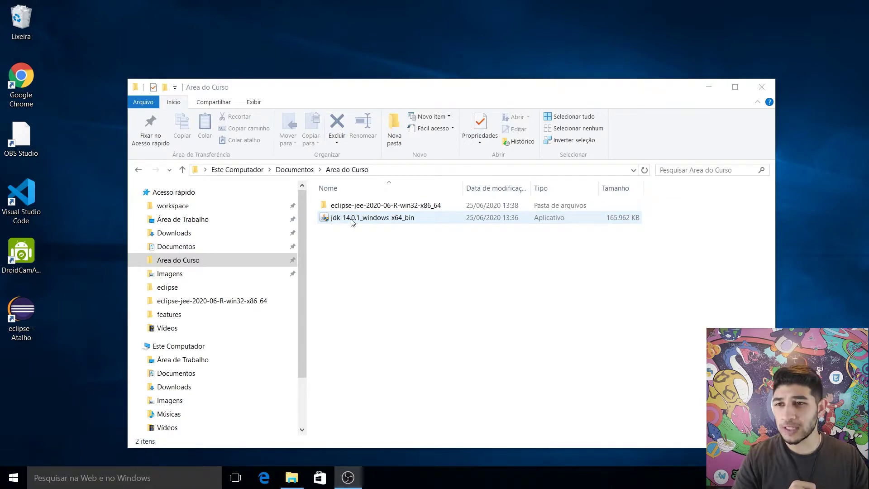
Step: Review the file details of the JDK 14.0.1 installer and the Eclipse JEE 2020-06 folder in Area do Curso
left_click(426, 221)
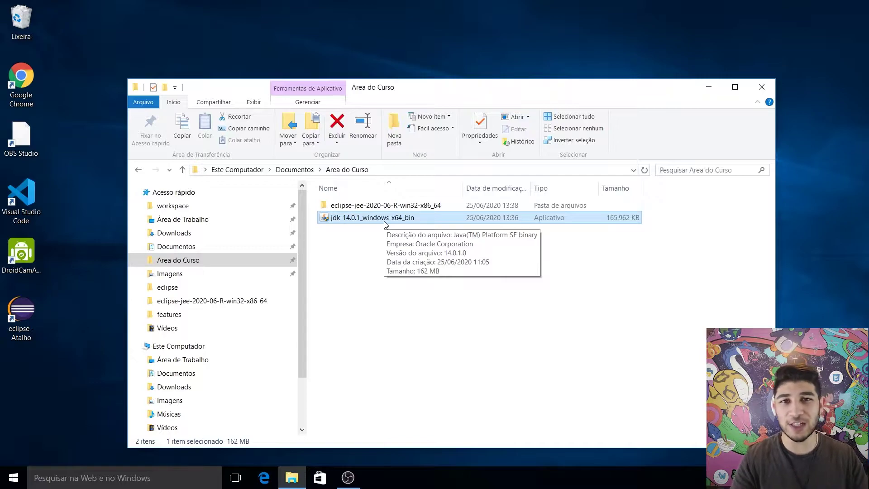
left_click(355, 207)
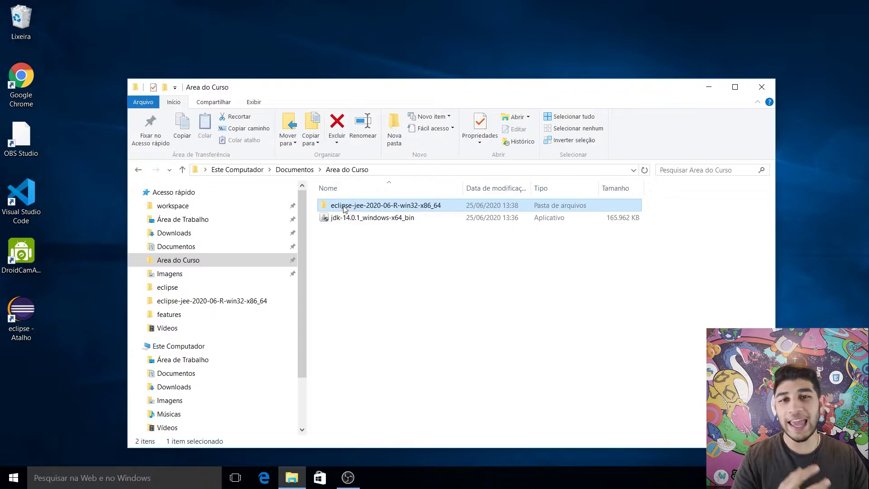
mouse_move(344, 209)
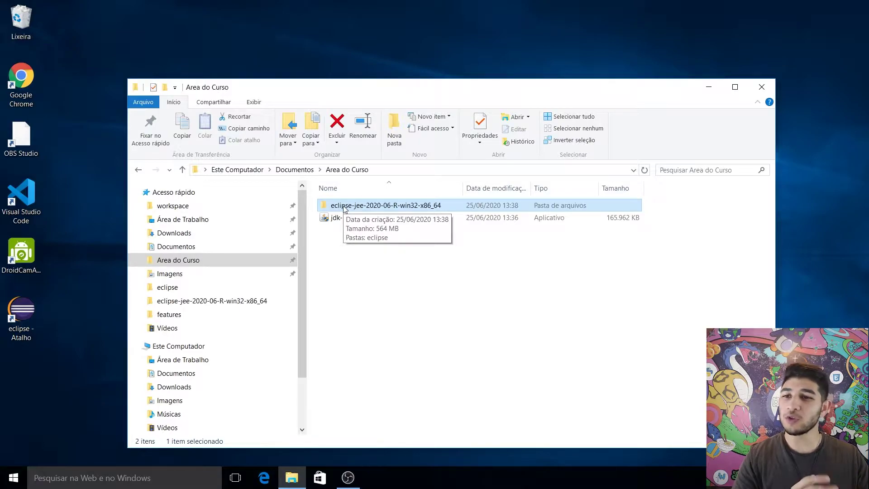
left_click(348, 220)
mouse_move(351, 224)
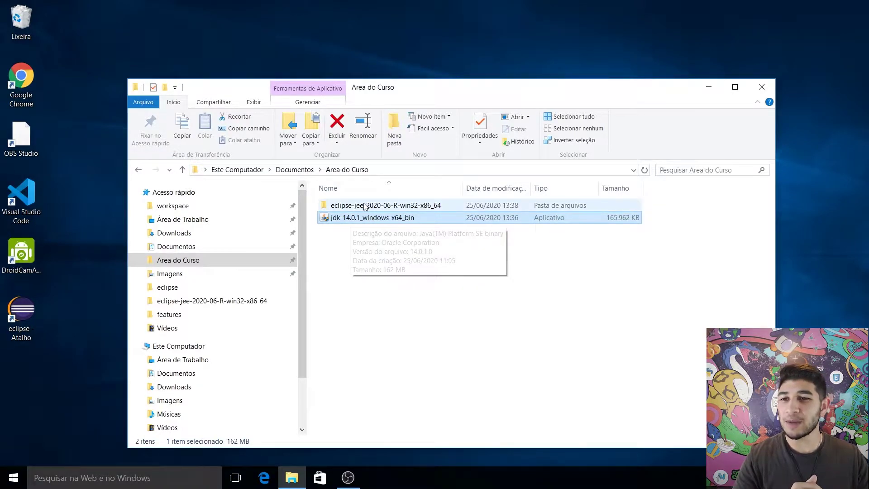
left_click(353, 208)
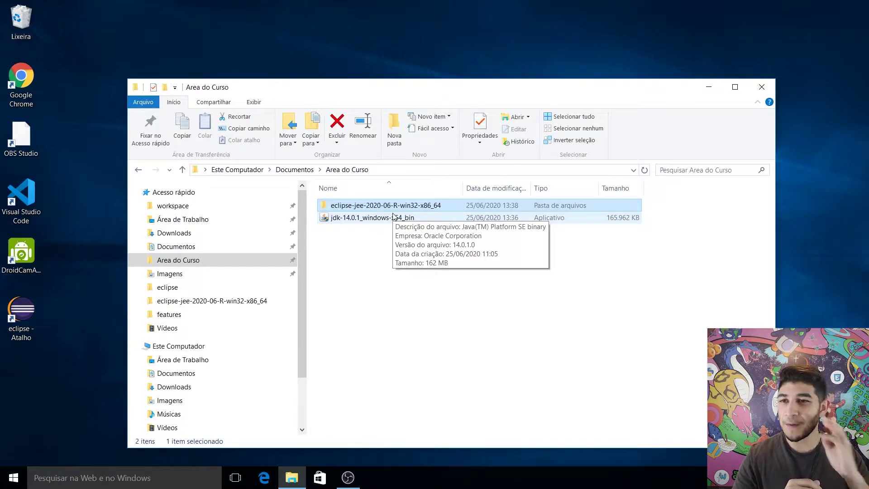
left_click(368, 220)
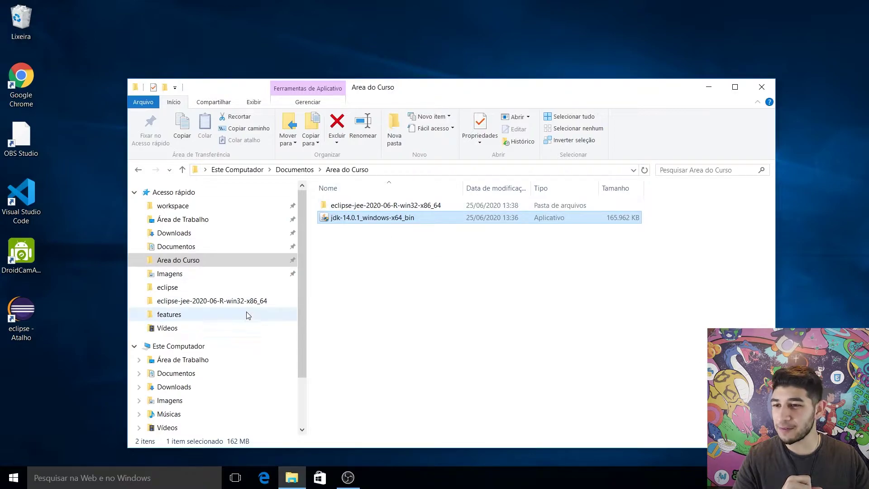
Step: Check the JDK installation by browsing to Arquivos de Programas\Java on drive C and selecting the jdk-14.0.1 folder
scroll(246, 315, "down", 1)
scroll(194, 272, "down", 2)
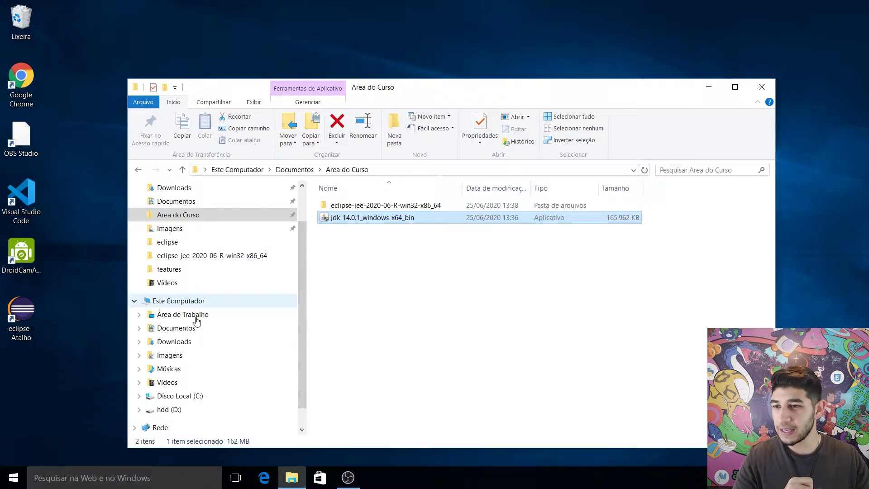
left_click(194, 397)
double_click(356, 206)
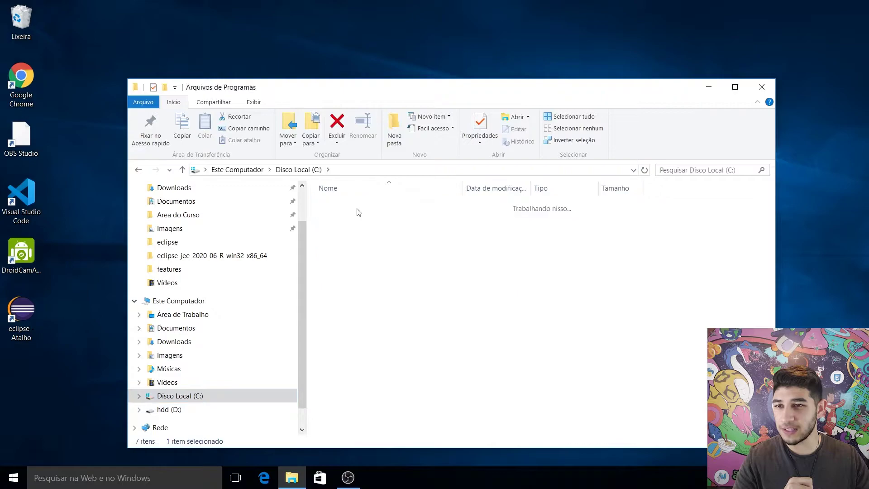
double_click(337, 304)
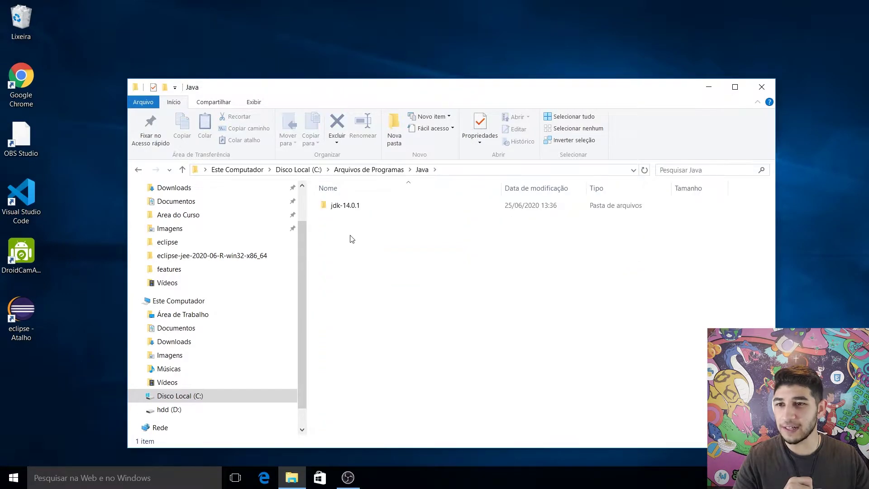
left_click(365, 206)
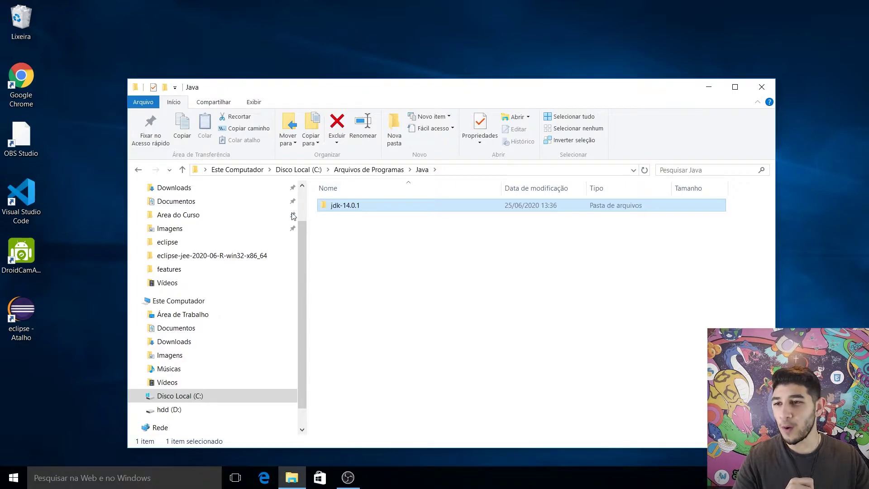
Step: Cut the eclipse folder found inside eclipse-jee-2020-06-R-win32-x86_64 in Area do Curso
left_click(190, 217)
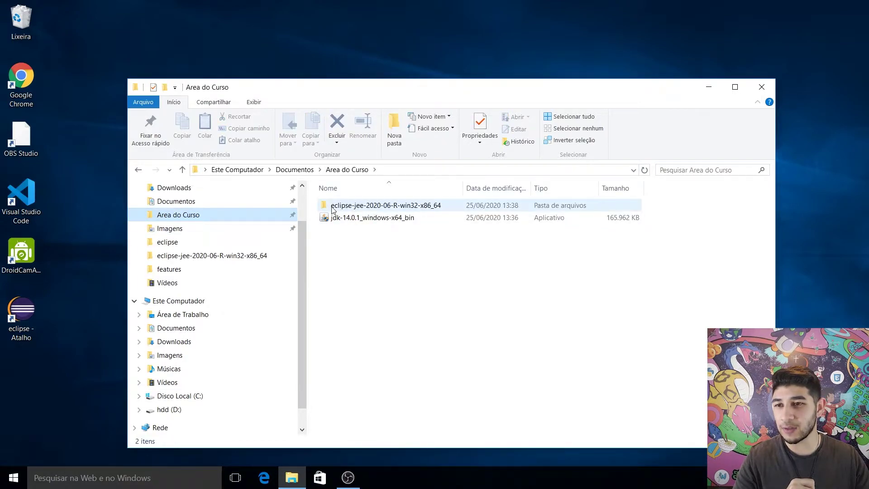
left_click(378, 208)
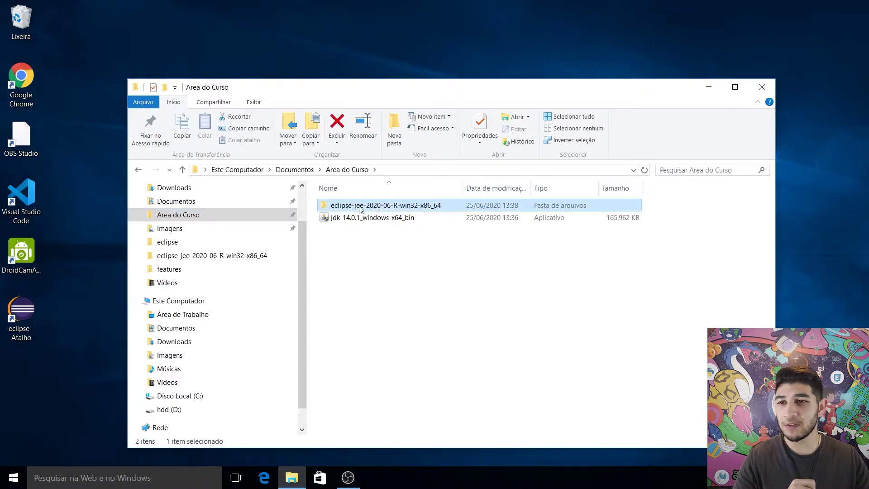
double_click(361, 208)
left_click(356, 208)
key("ctrl+c")
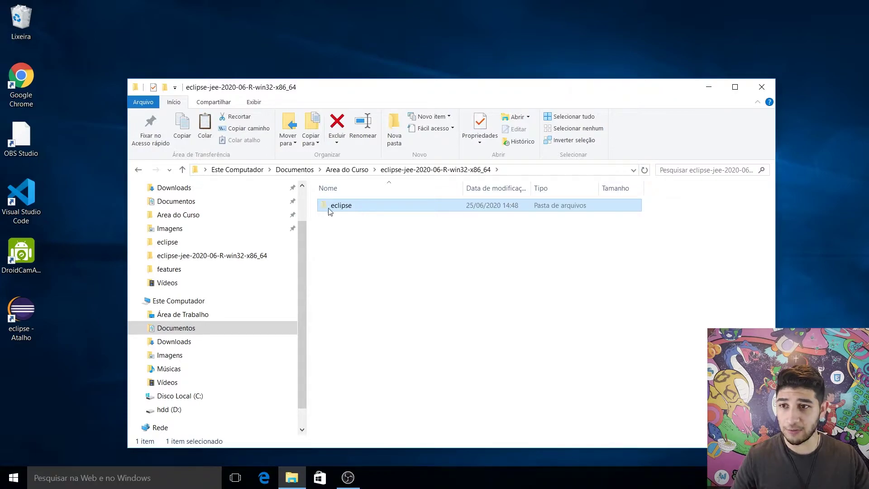
Step: Paste the eclipse folder into Arquivos de Programas on drive C with administrator permission, and open it there
left_click(191, 397)
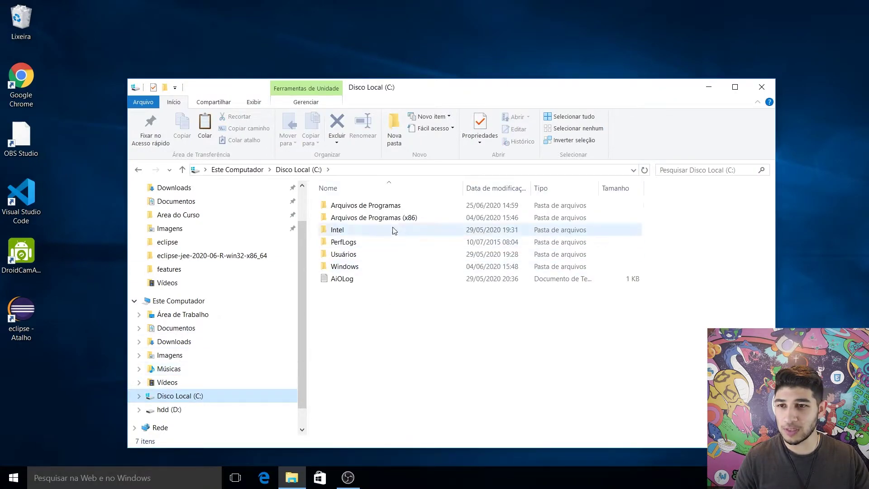
double_click(394, 206)
key("ctrl+v")
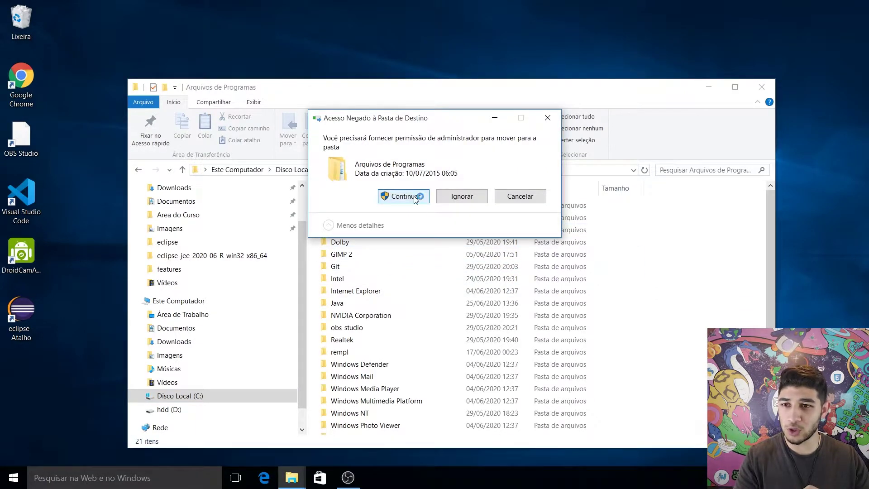
left_click(414, 198)
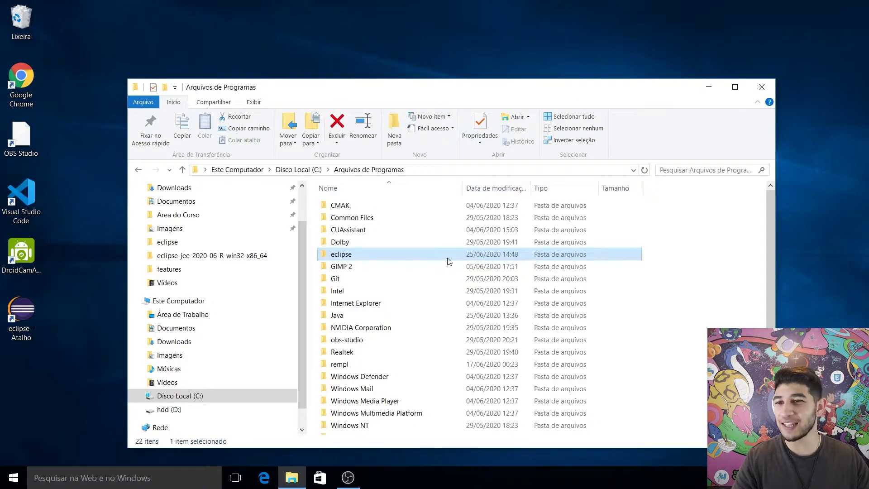
double_click(347, 258)
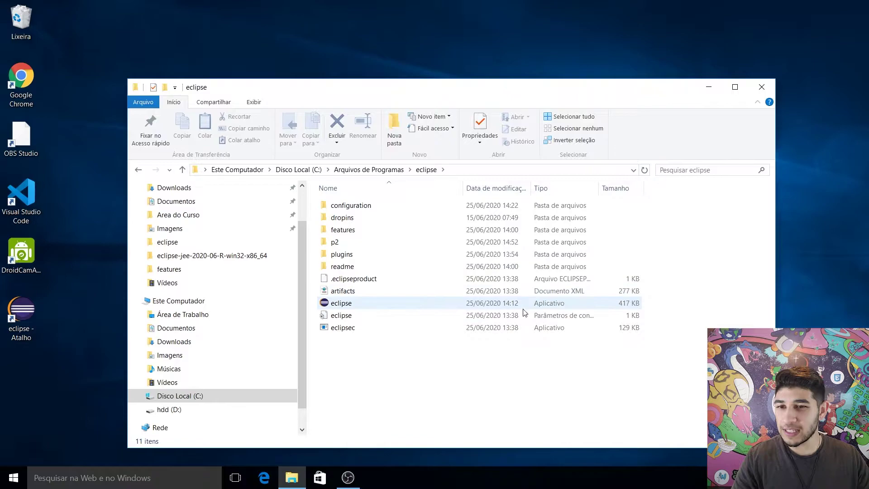
Step: Create a desktop shortcut for the eclipse application in its program folder
left_click(379, 304)
double_click(379, 305)
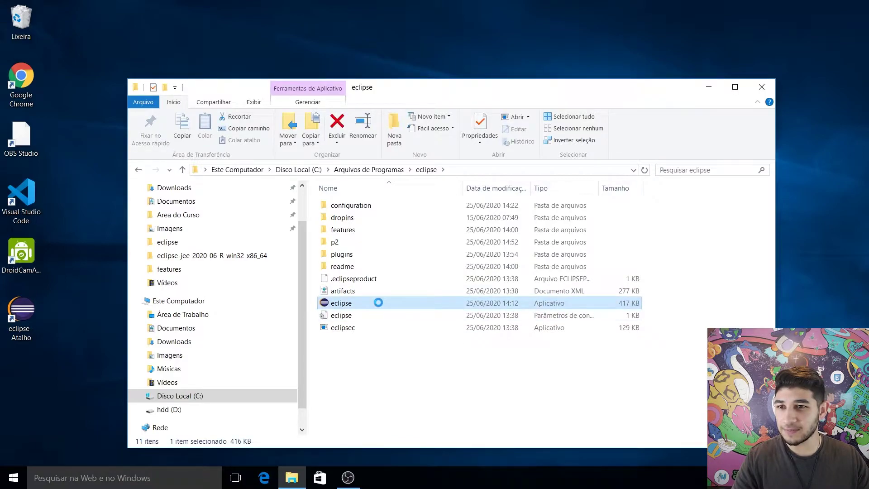
right_click(379, 302)
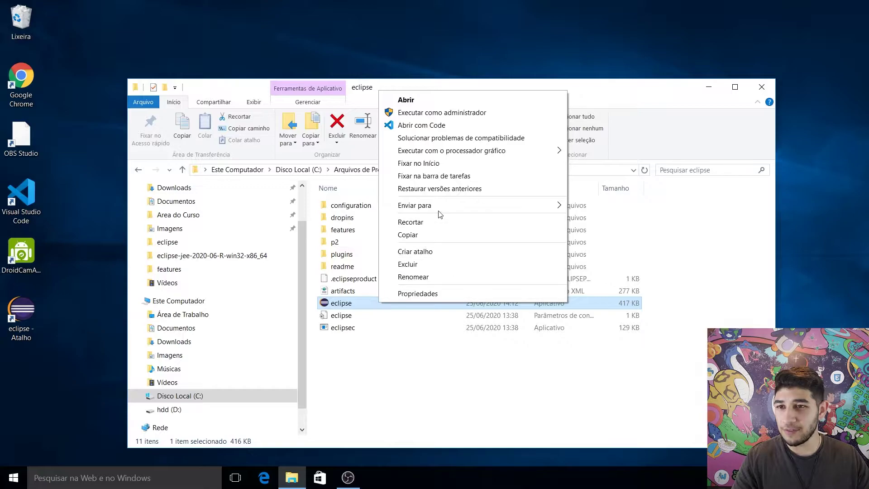
mouse_move(511, 208)
left_click(625, 205)
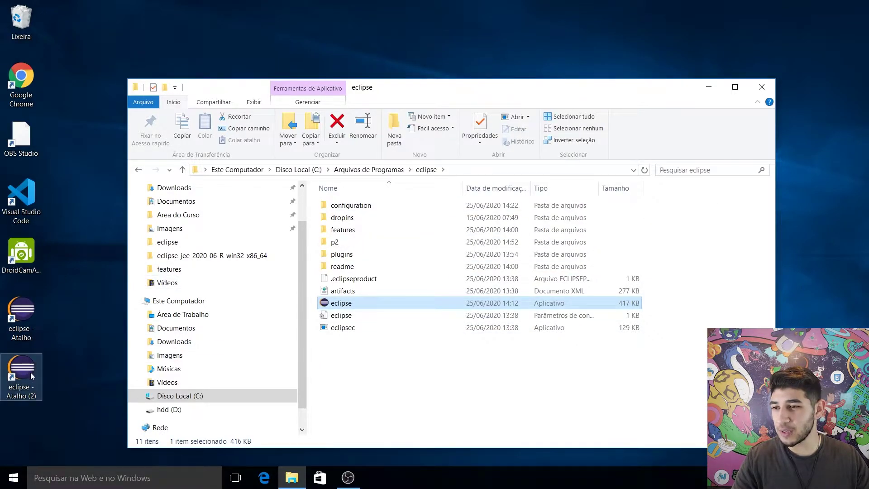
Step: Delete both Eclipse shortcuts from the desktop and send a fresh shortcut of the eclipse application there
left_click_drag(72, 374, 6, 297)
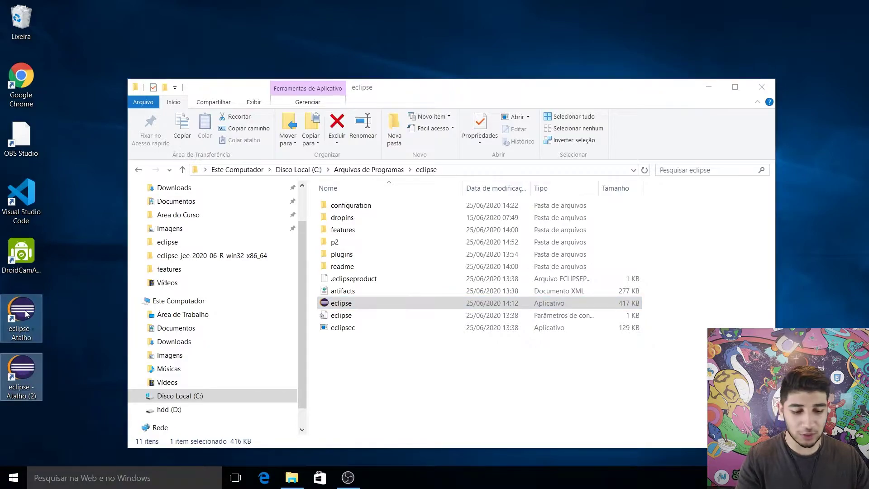
key("Delete")
left_click(341, 304)
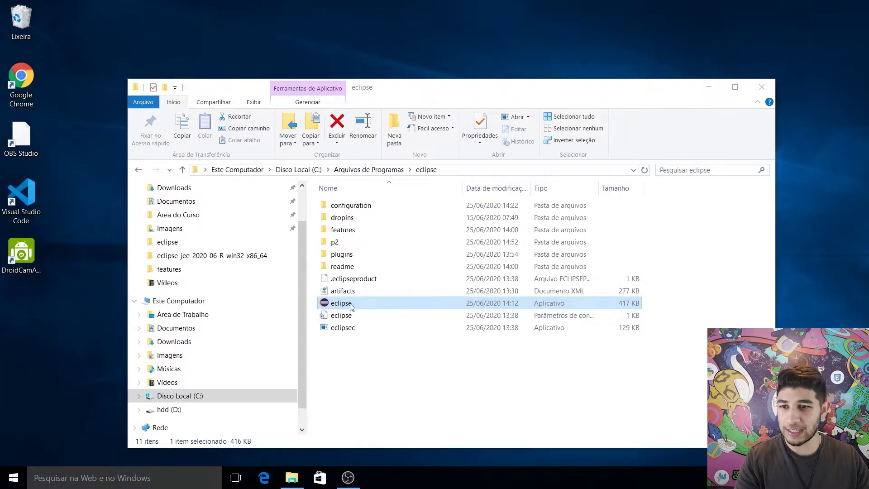
double_click(376, 303)
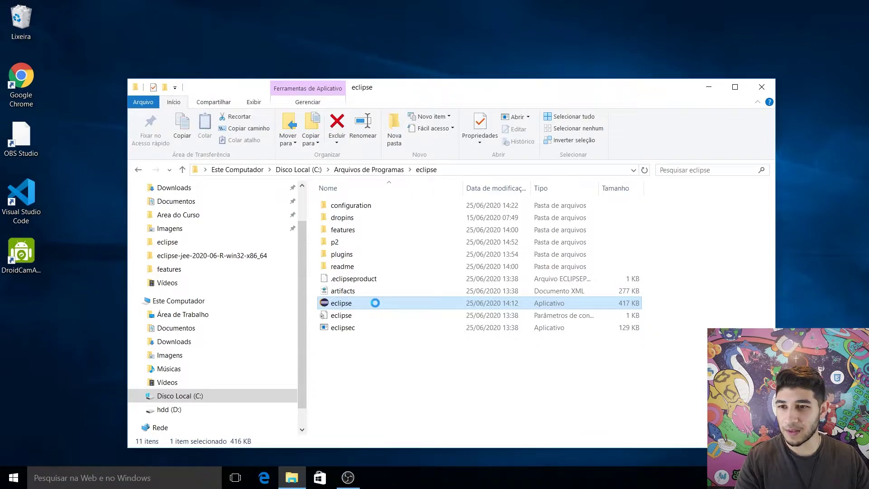
right_click(376, 303)
mouse_move(443, 211)
left_click(607, 206)
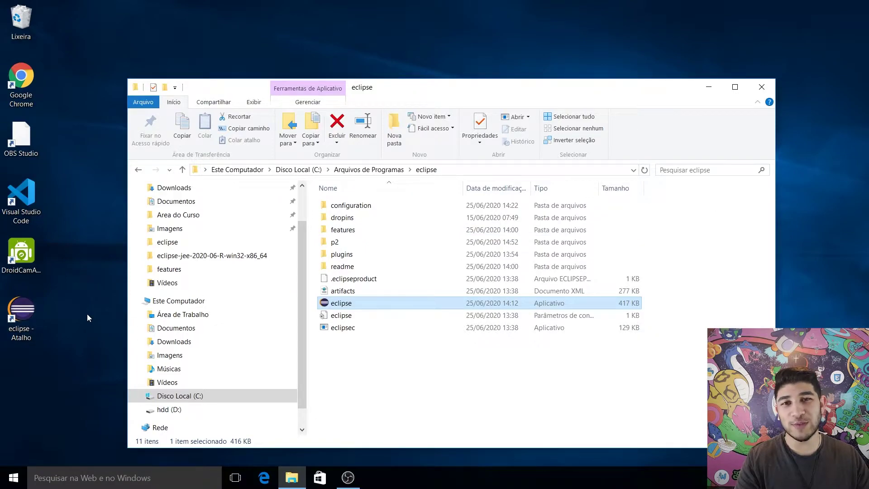
Step: Close the folder window and try to launch Eclipse from its desktop shortcut
left_click(762, 87)
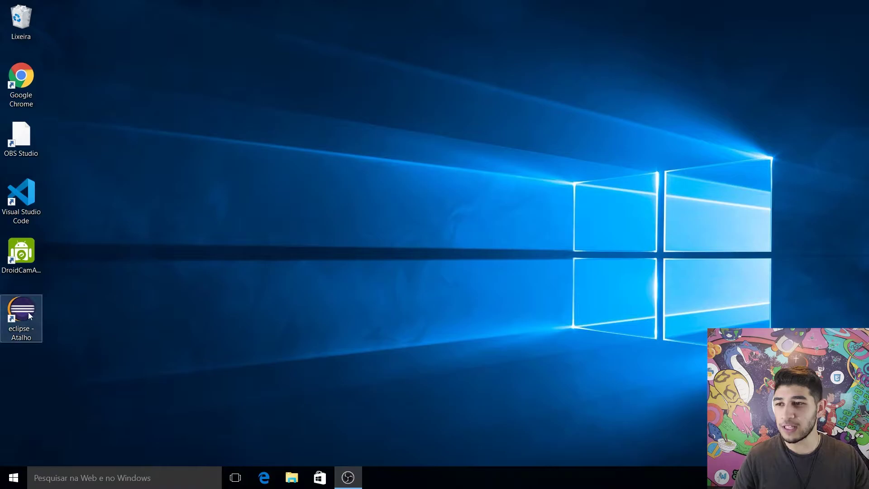
double_click(21, 312)
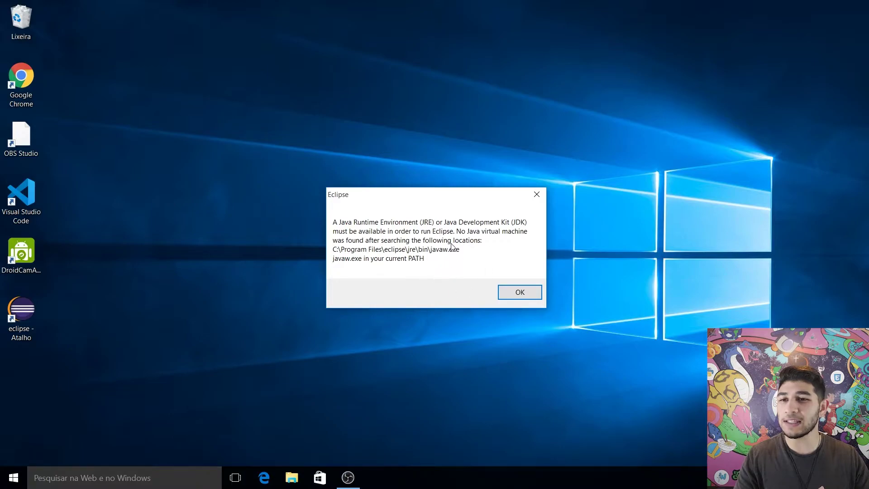
left_click(527, 292)
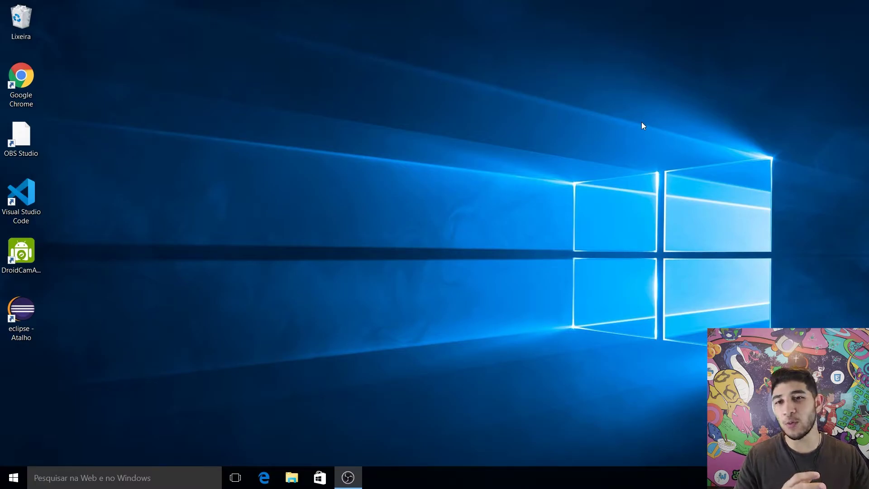
left_click_drag(274, 47, 826, 392)
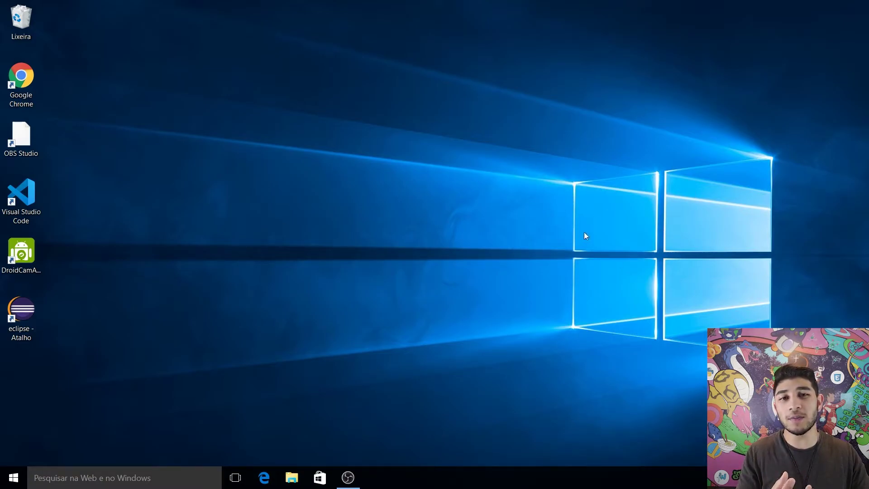
left_click_drag(476, 80, 820, 327)
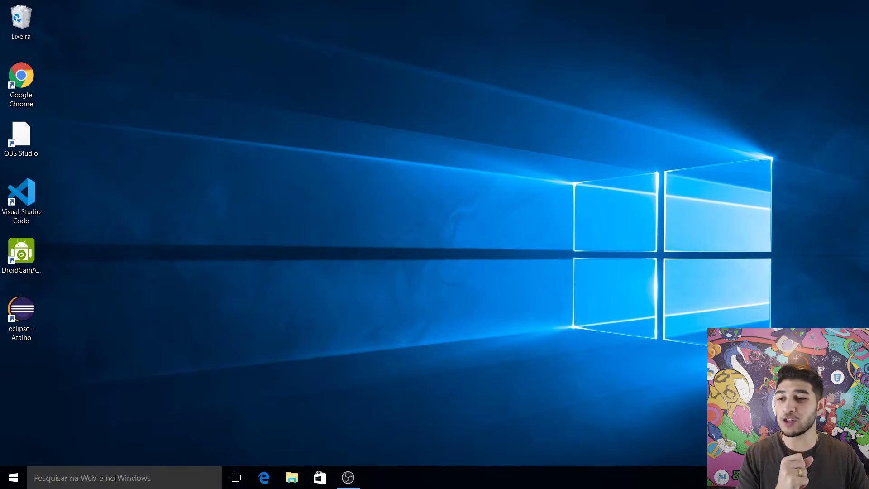
Step: Search Windows for "variaveis" and open the system's environment variables for editing
left_click(117, 474)
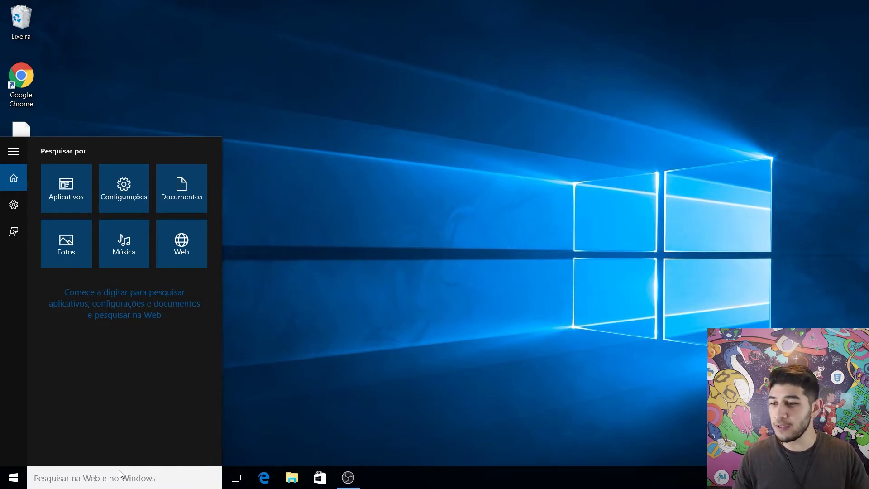
type("va")
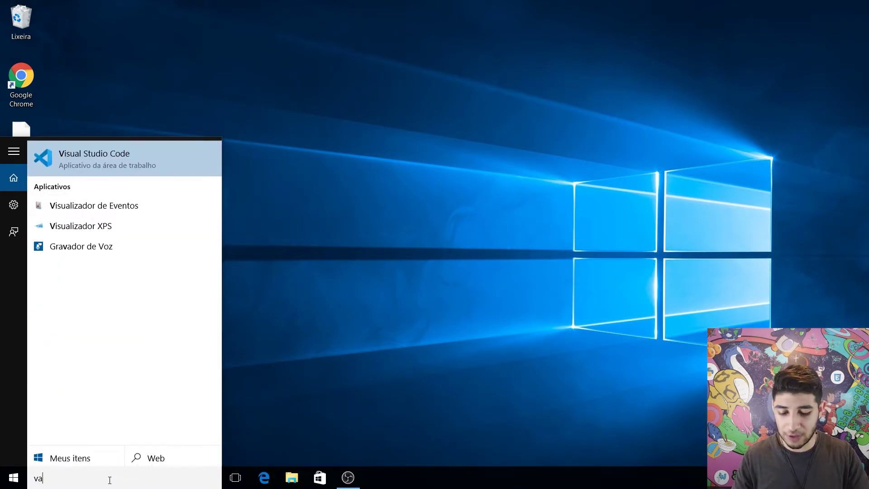
type("riaveis")
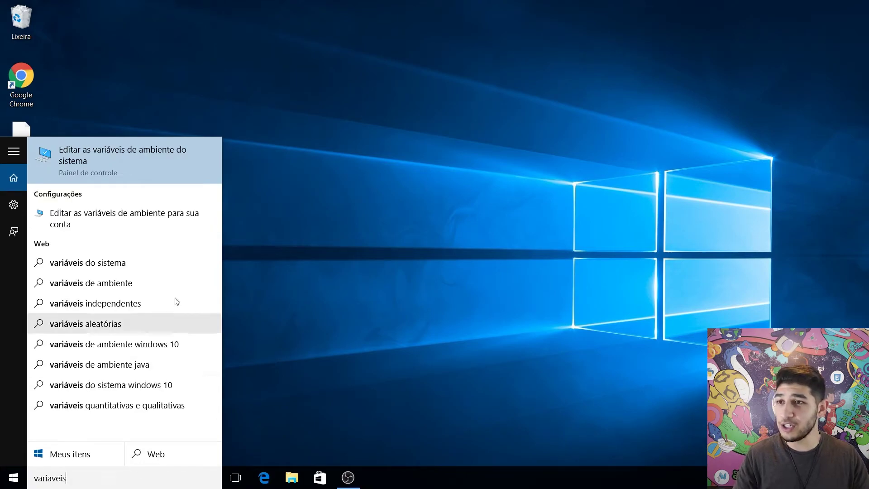
left_click(105, 166)
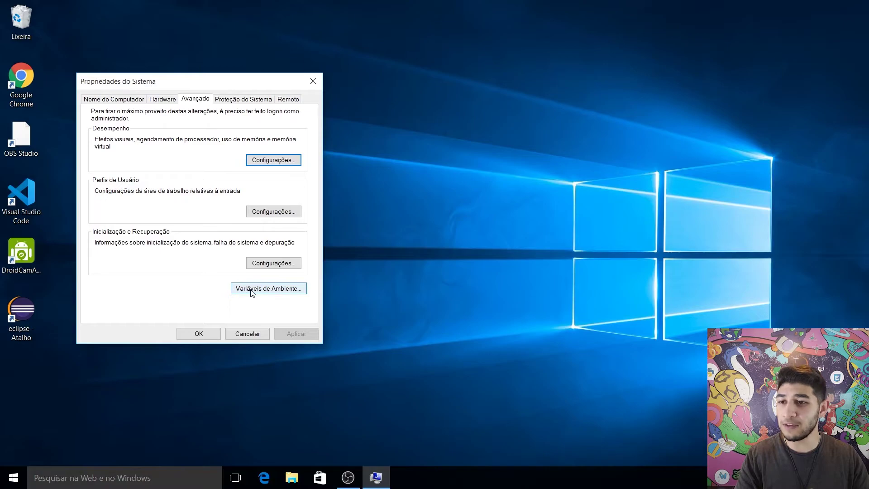
left_click(281, 289)
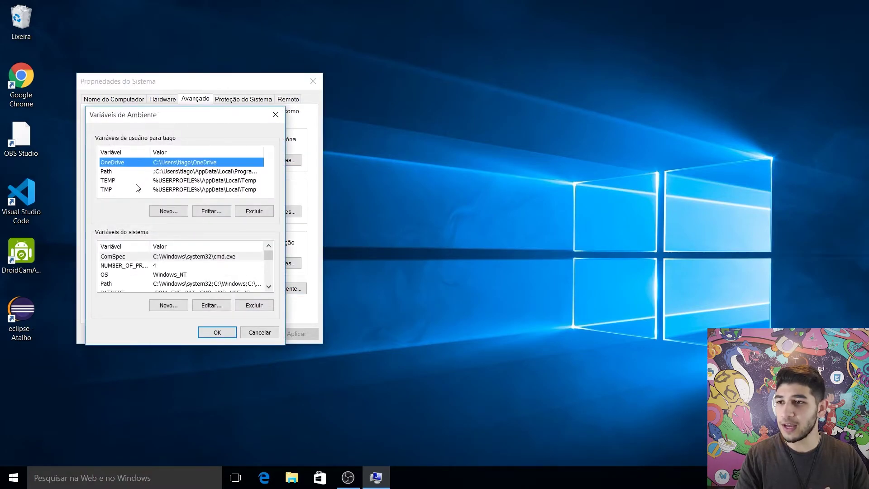
Step: Start a new system variable named JAVA_HOME, leaving its value ready for entry
left_click(177, 304)
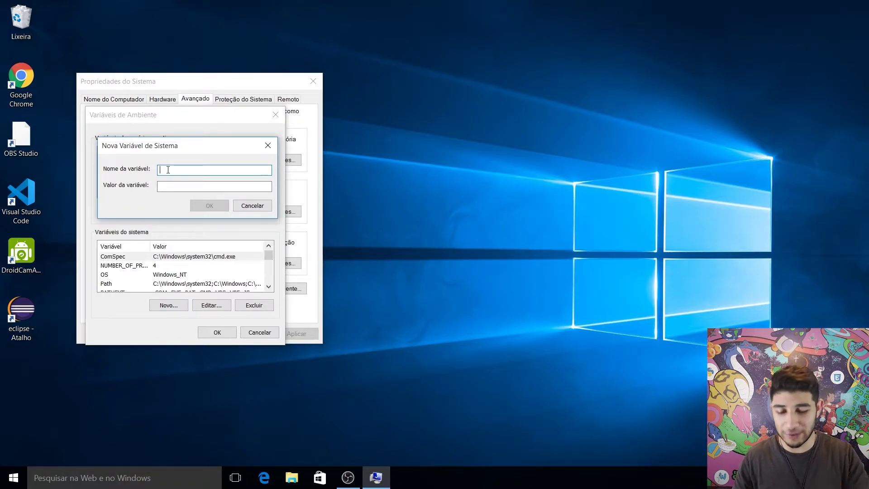
type("JAVA_HOME")
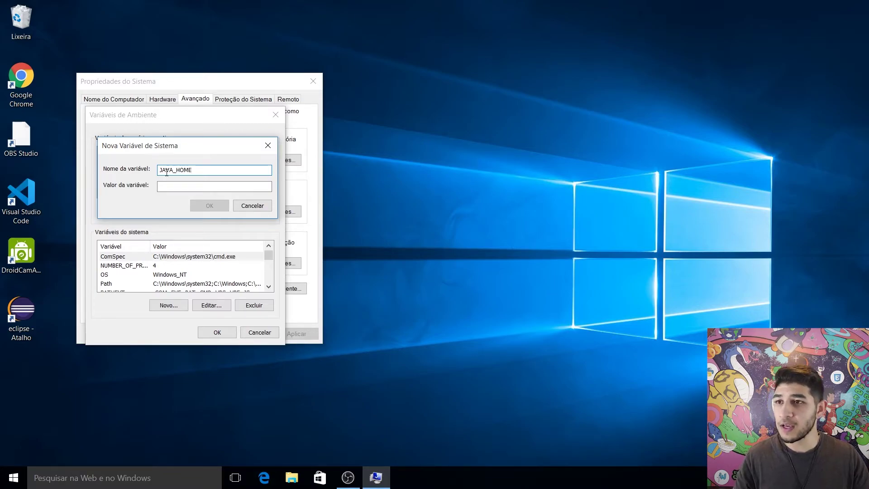
left_click(165, 189)
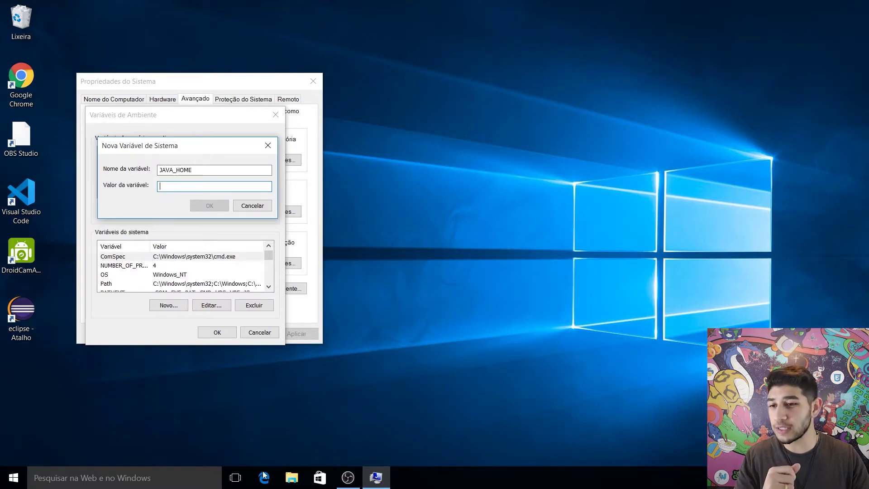
Step: Browse in File Explorer to the jdk-14.0.1 folder under C:\Program Files\Java and copy its full path
left_click(288, 482)
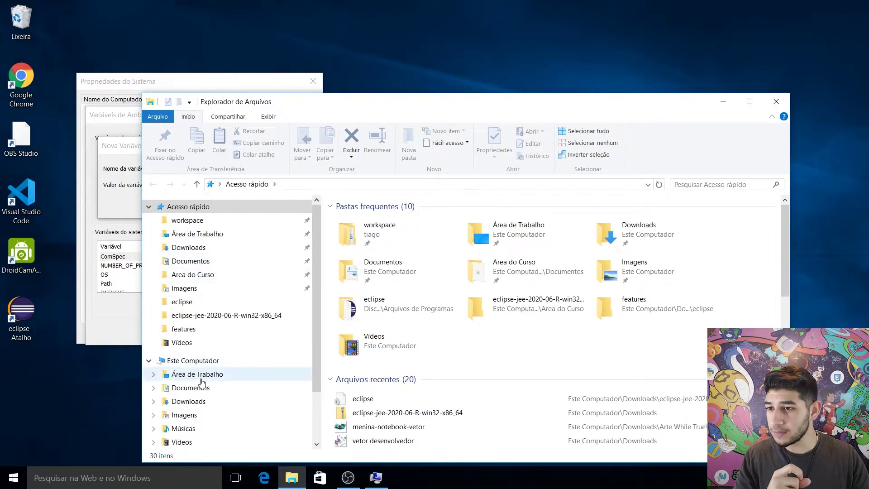
scroll(205, 374, "down", 1)
scroll(204, 374, "down", 1)
left_click(202, 397)
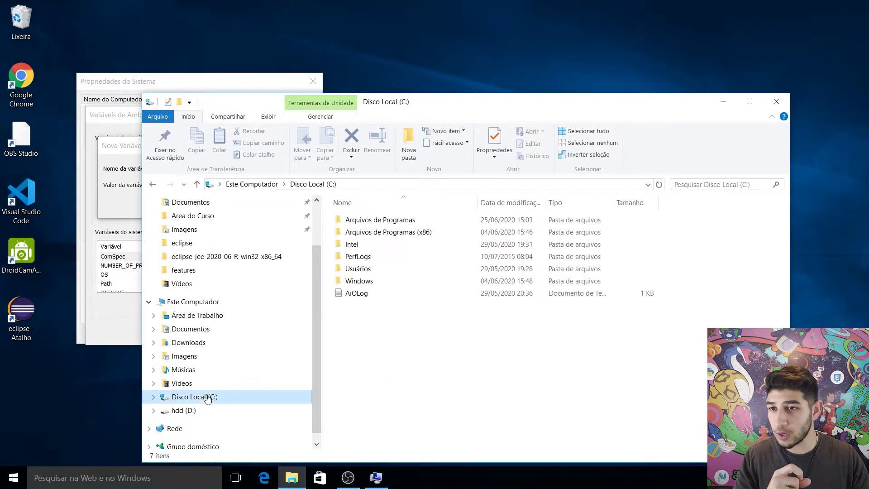
double_click(408, 220)
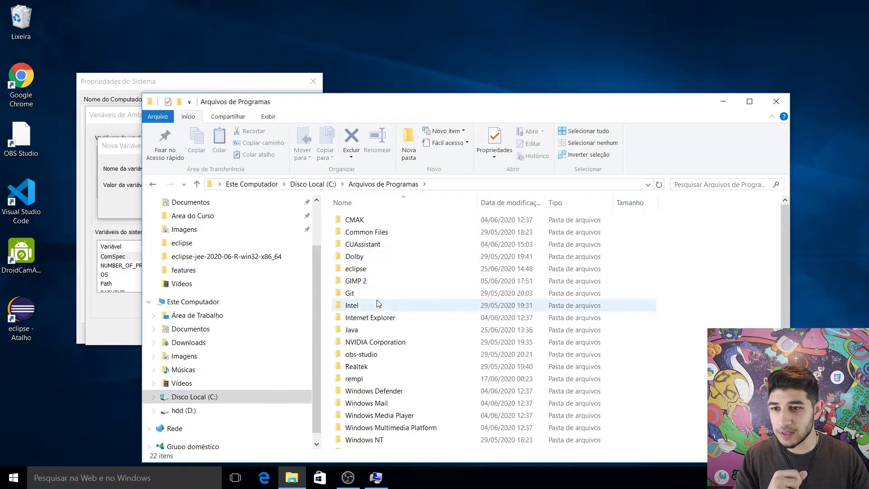
double_click(362, 329)
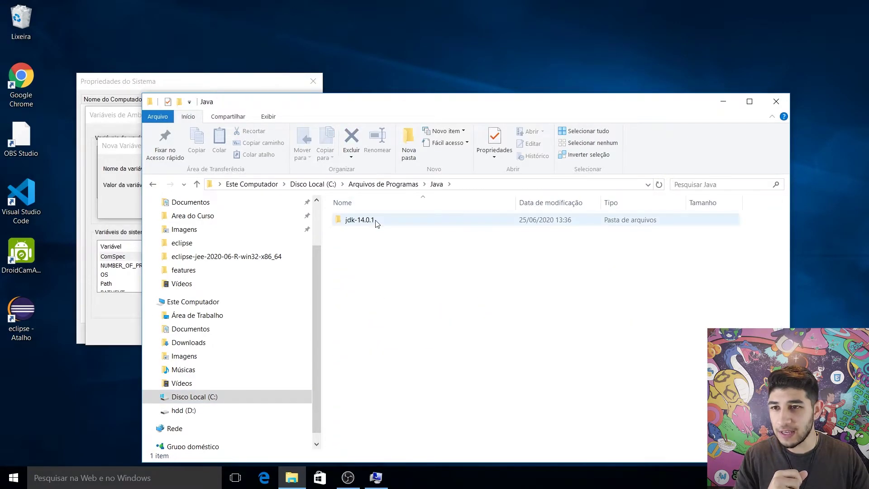
double_click(368, 221)
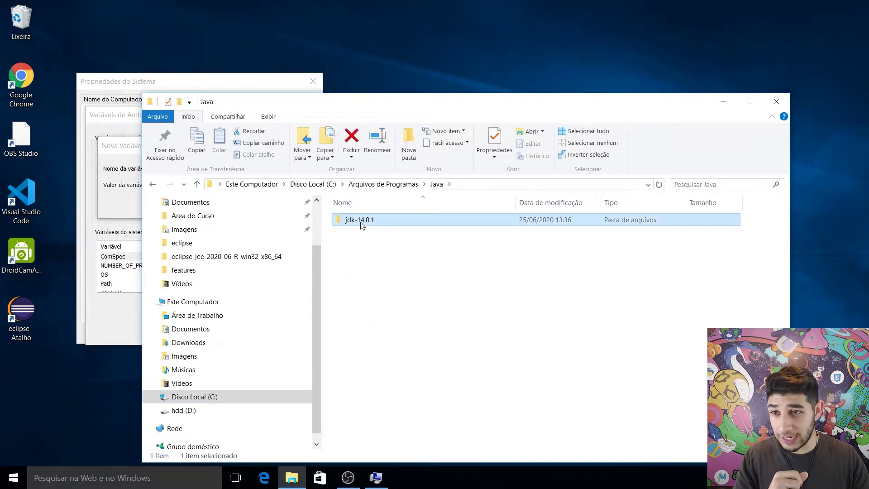
left_click(510, 183)
key("ctrl+c")
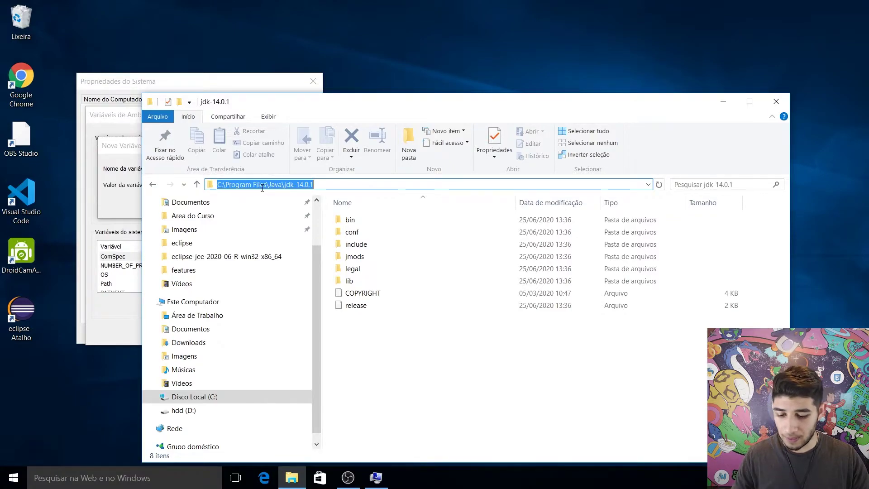
Step: Set the JAVA_HOME value to the copied path C:\Program Files\Java\jdk-14.0.1 and save the variable
left_click_drag(410, 96, 543, 40)
left_click(203, 190)
key("ctrl+v")
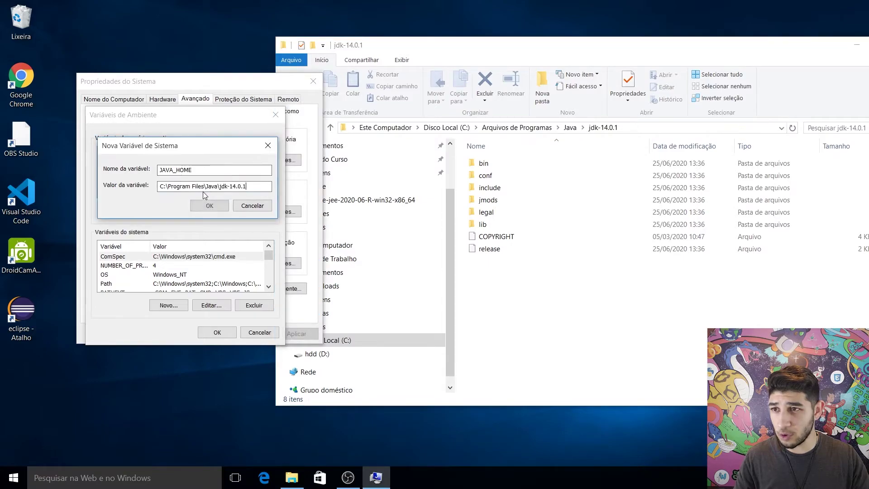
left_click(209, 207)
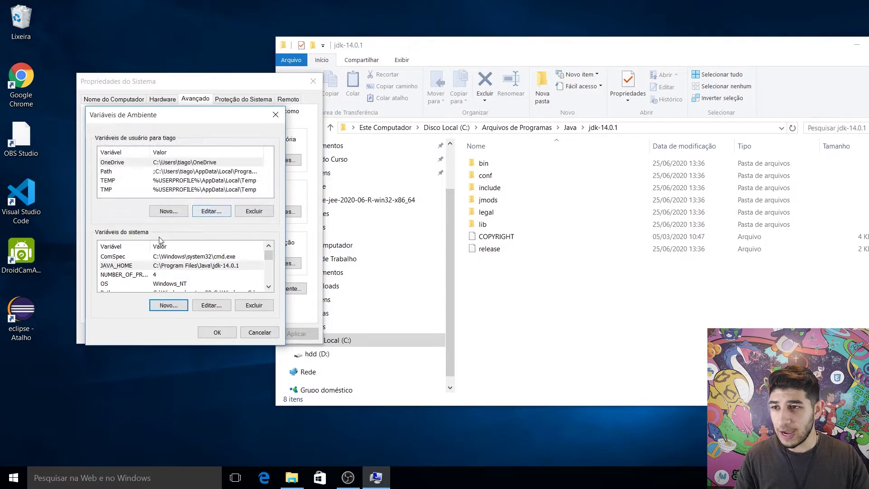
Step: Edit the system Path variable and append ;C:\Program Files\Java\jdk-14.0.1\bin to the end of its value
scroll(139, 267, "down", 1)
left_click(115, 267)
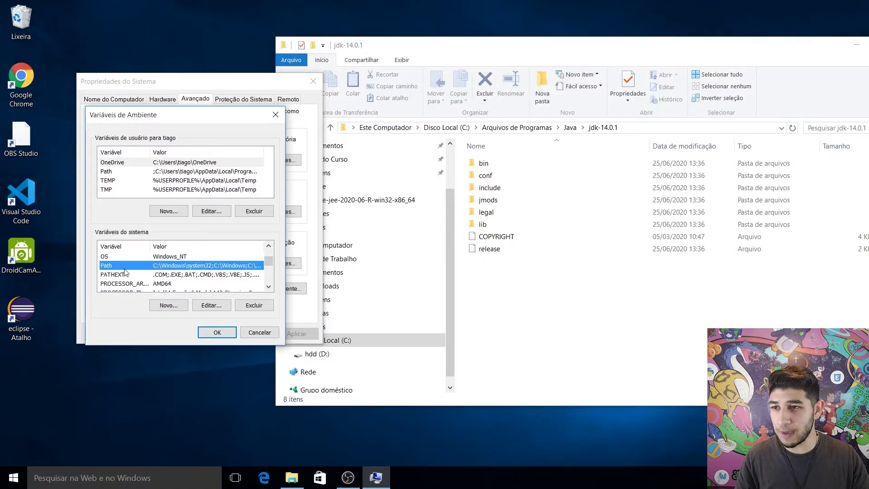
left_click(206, 307)
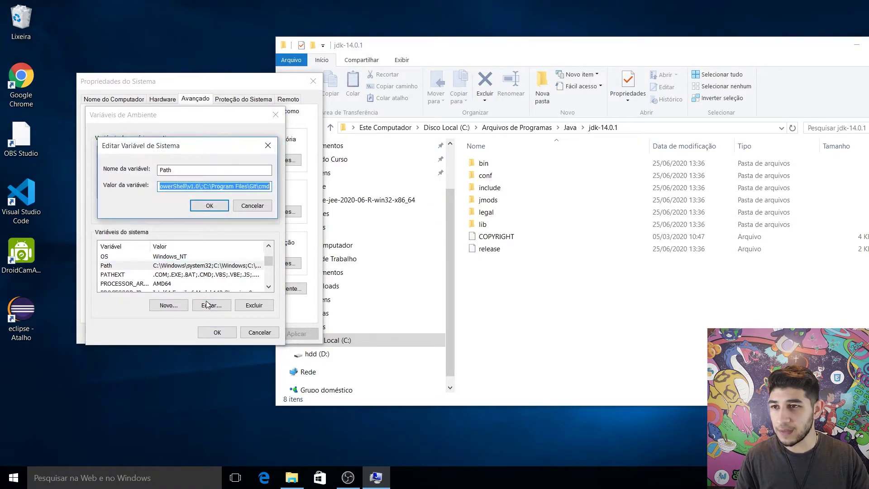
left_click(217, 186)
left_click_drag(171, 186, 230, 186)
left_click(247, 186)
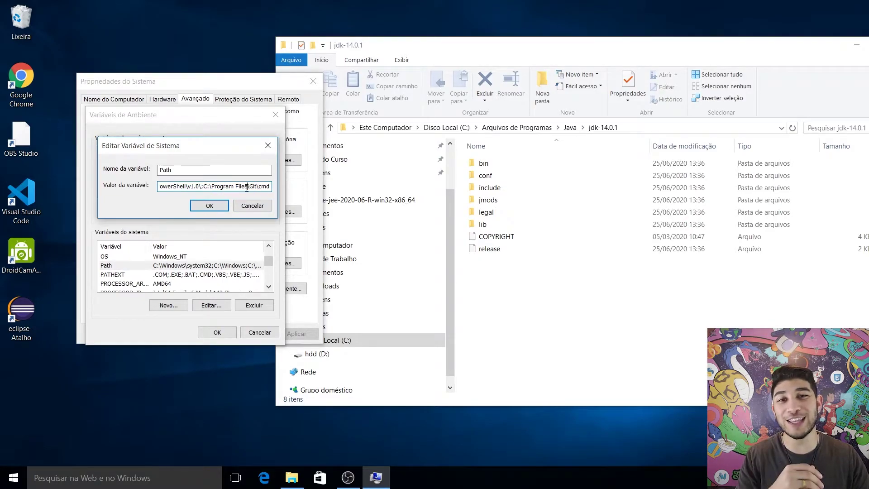
left_click_drag(246, 186, 270, 188)
left_click(270, 188)
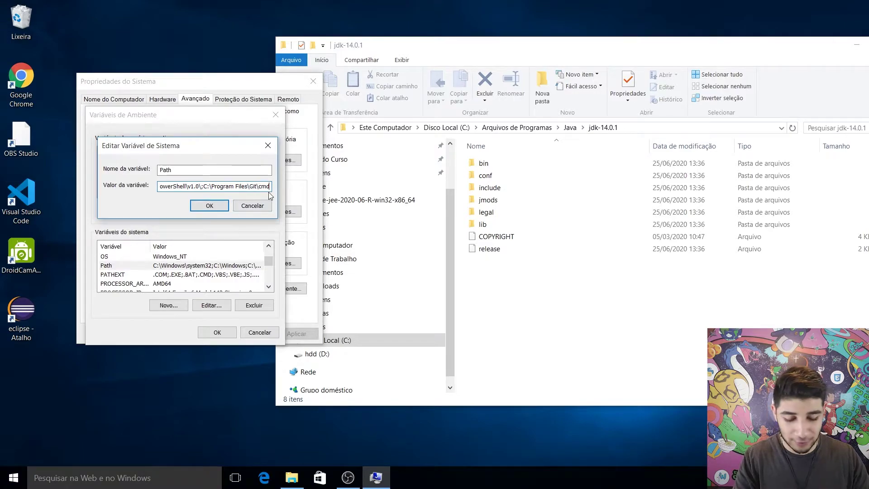
type(";")
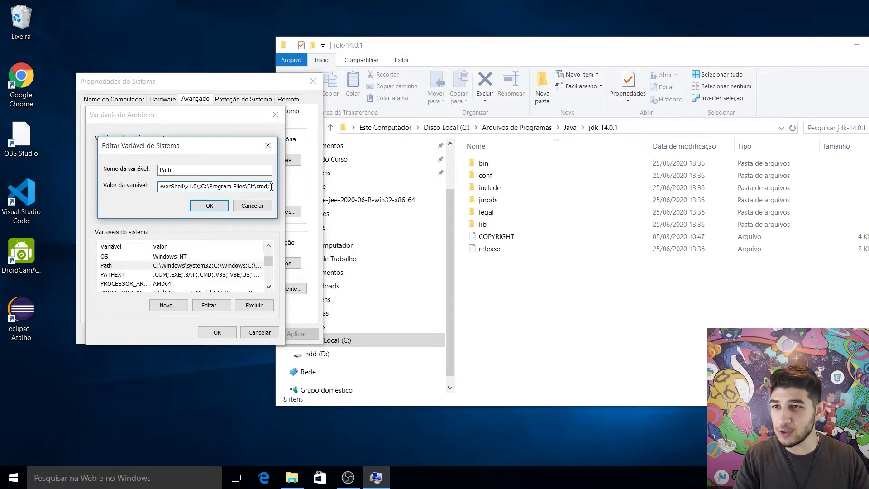
key("ctrl+v")
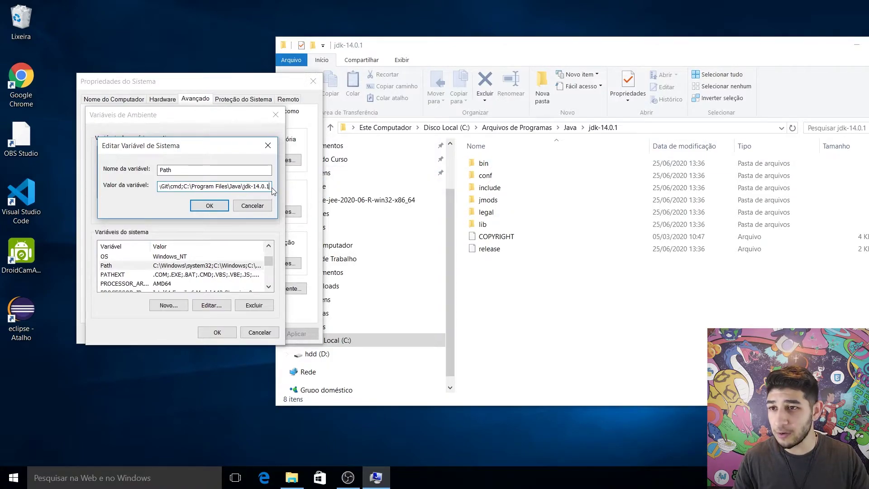
type("\\bin")
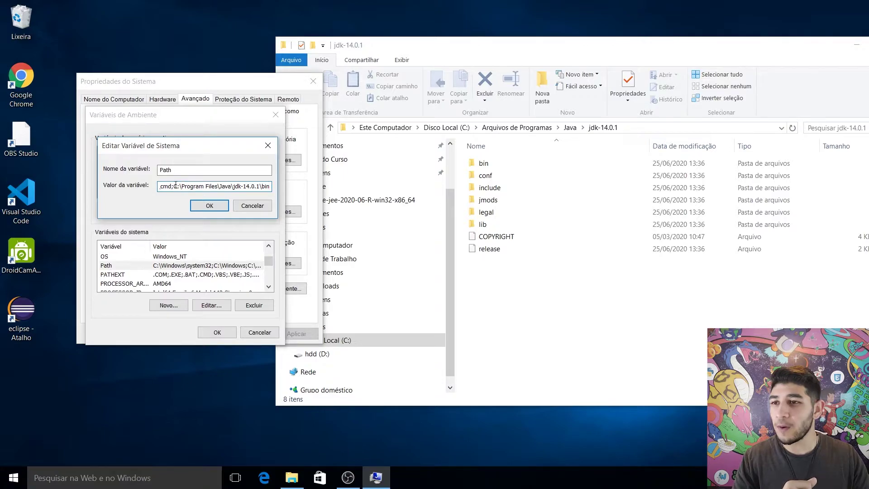
Step: Replace the JDK folder path before \bin in the Path value with %JAVA_HOME% and save the variable
left_click_drag(175, 186, 262, 188)
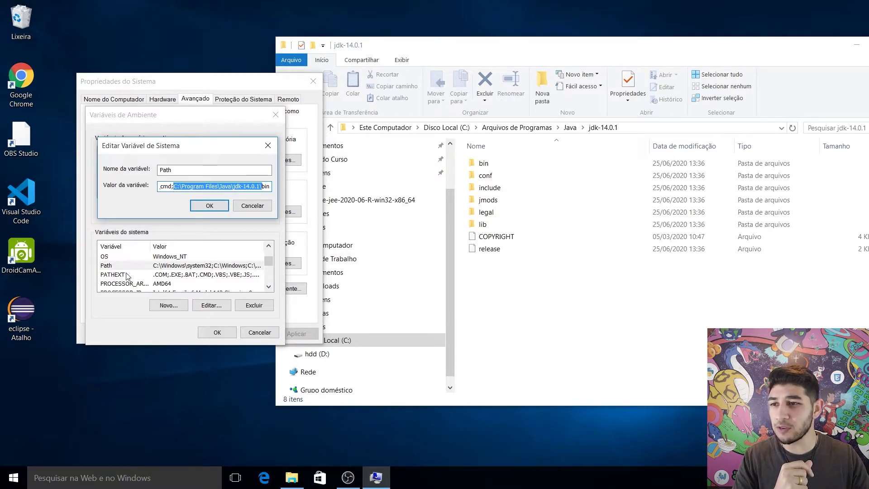
left_click(206, 187)
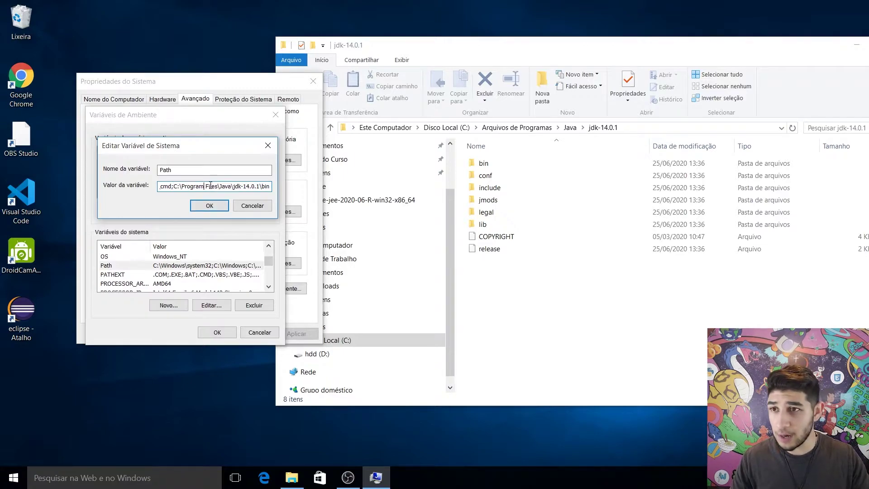
left_click_drag(259, 186, 174, 191)
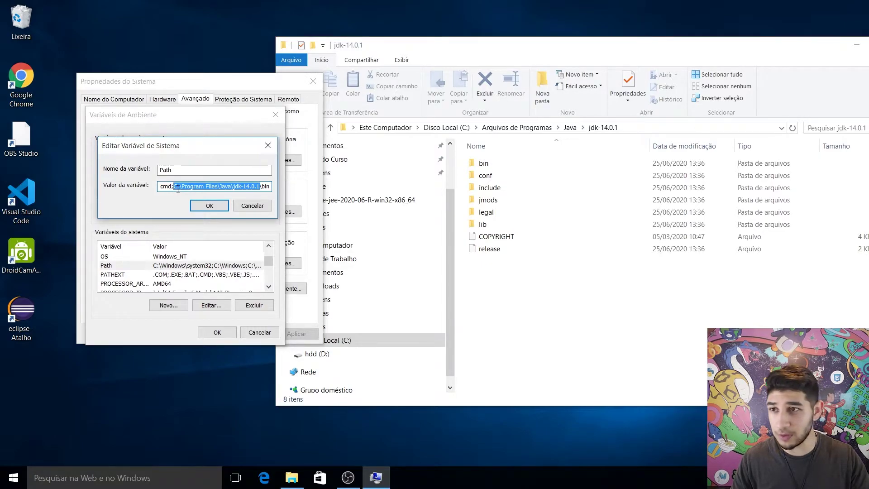
key("BackSpace")
type("%%")
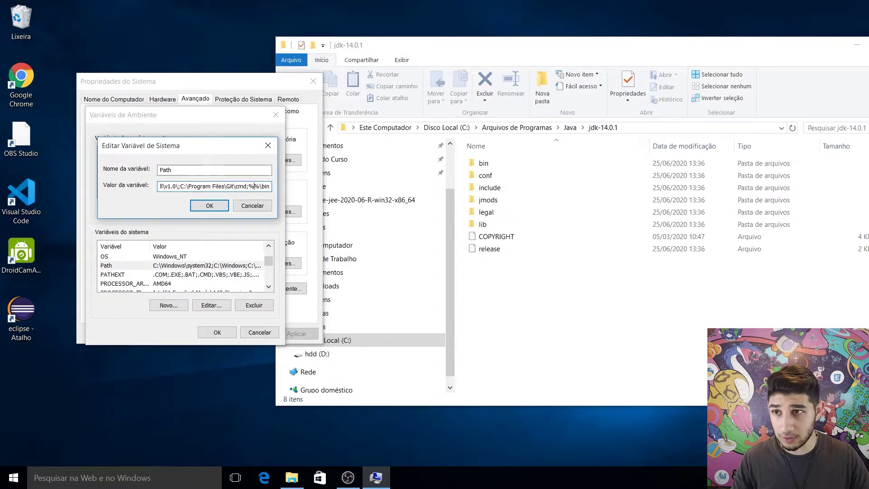
key("Left")
type("JAVA")
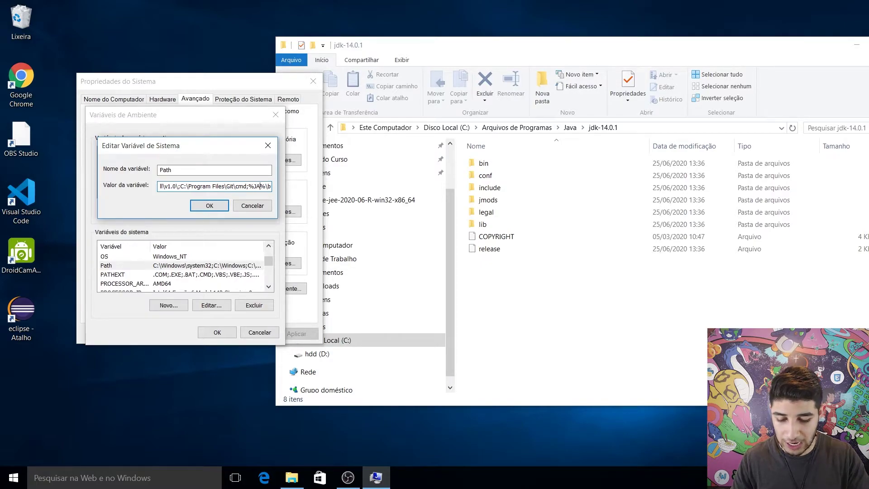
type("_HOME")
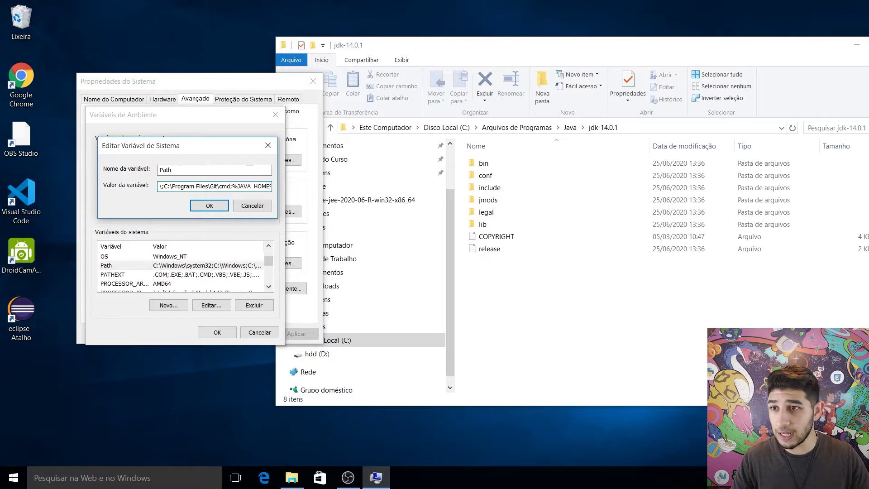
left_click_drag(206, 186, 270, 186)
left_click(250, 188)
left_click_drag(218, 187, 271, 186)
left_click(252, 186)
left_click(270, 187)
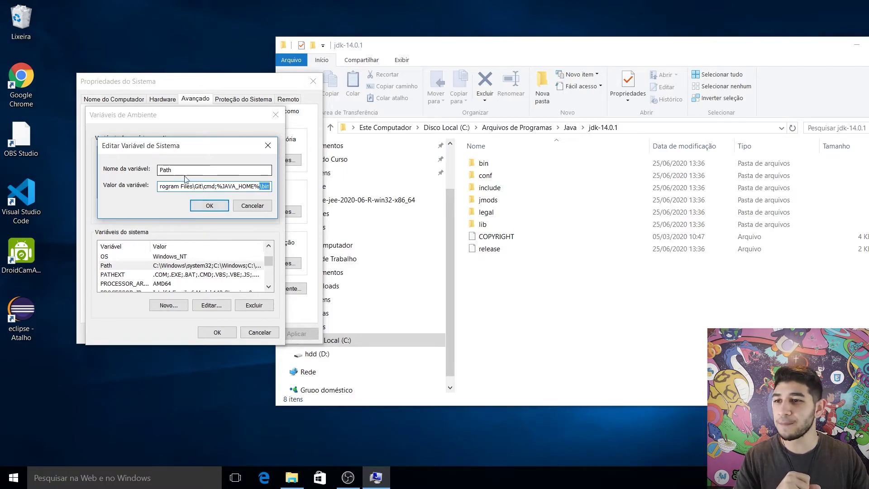
left_click(203, 208)
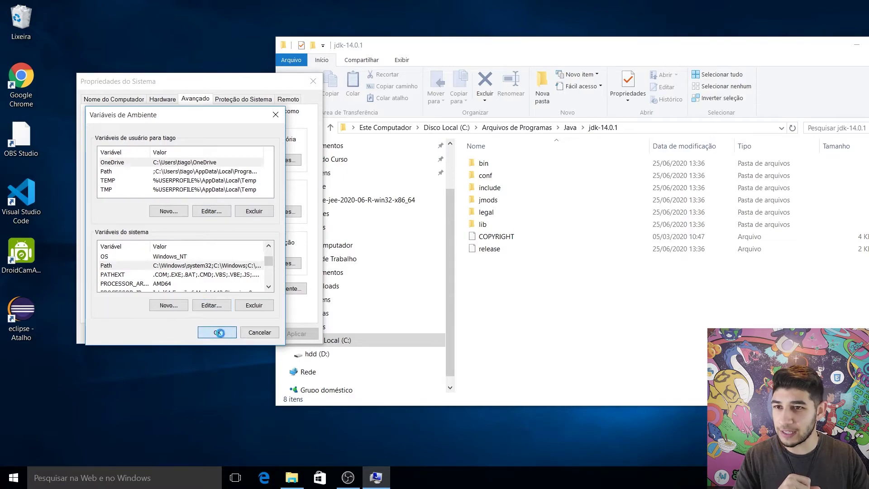
Step: Accept the environment variable changes, closing the dialogs and the folder window, and launch Eclipse from its desktop shortcut
left_click(218, 334)
left_click(208, 337)
left_click_drag(534, 45, 420, 54)
left_click(796, 54)
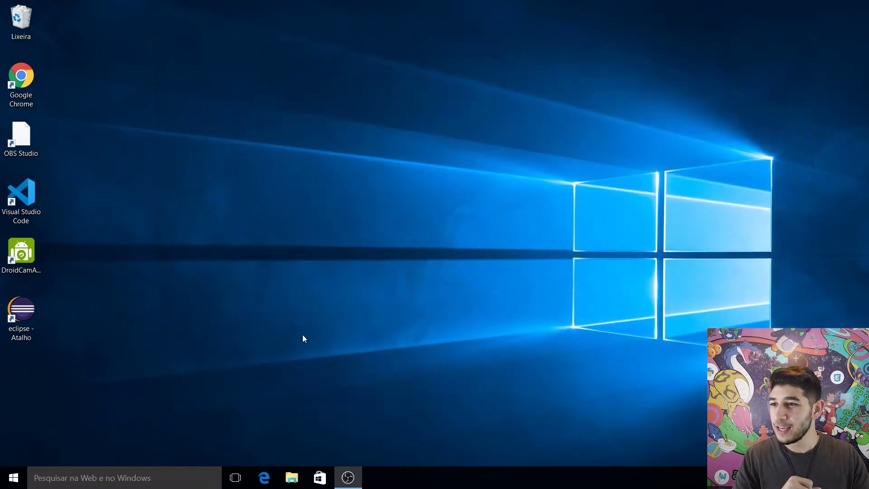
double_click(26, 317)
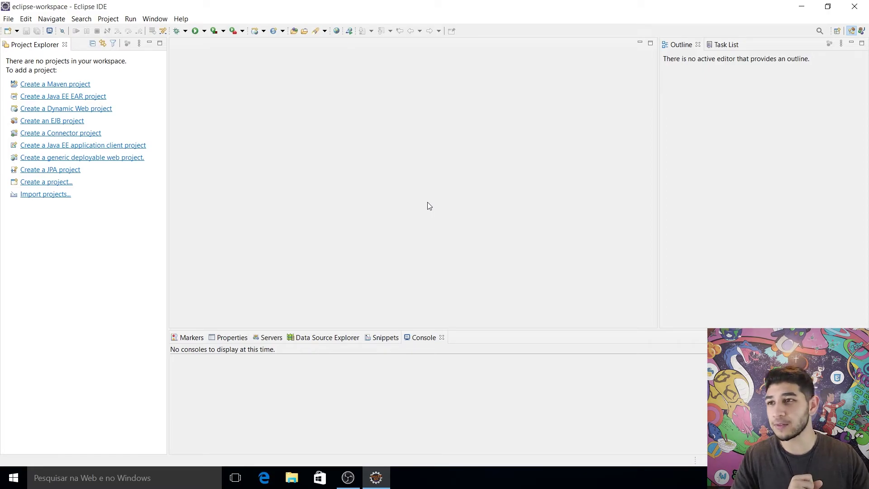
Step: Create a Java project named Configuracao with the default settings and without a module-info.java file
left_click(14, 18)
mouse_move(20, 32)
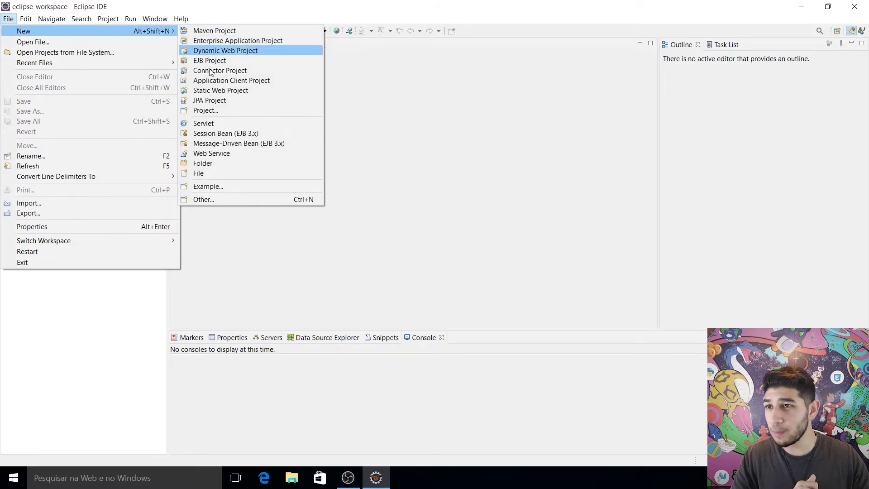
left_click(217, 110)
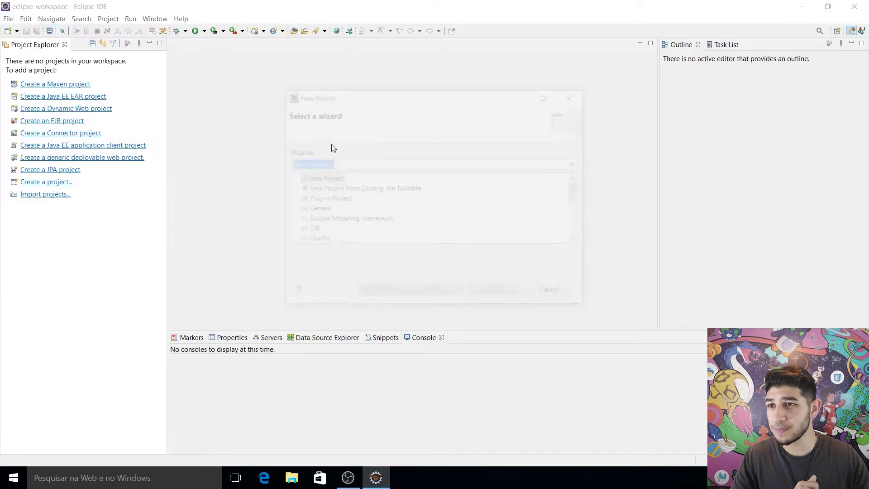
left_click(312, 181)
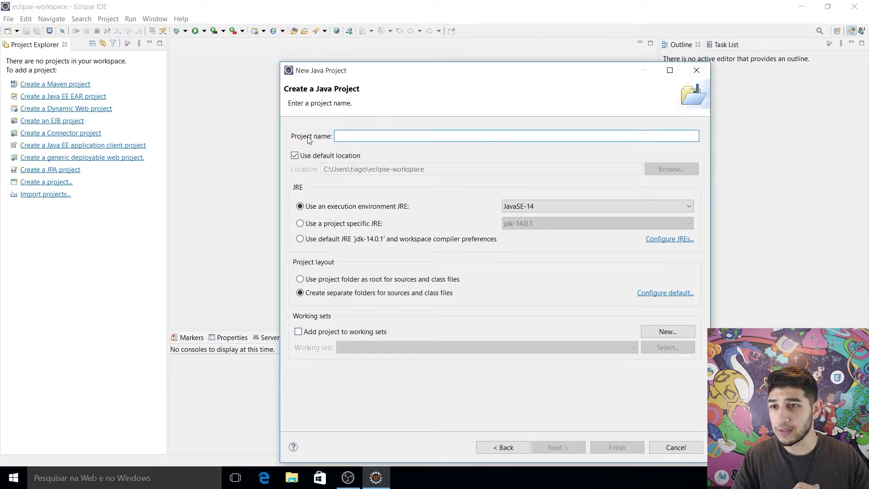
type("COnfiguracao")
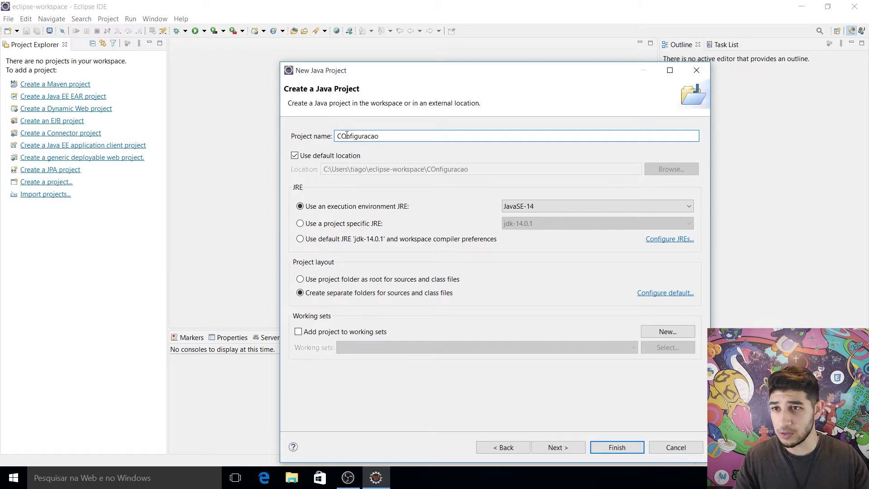
left_click(347, 136)
key("BackSpace")
type("o")
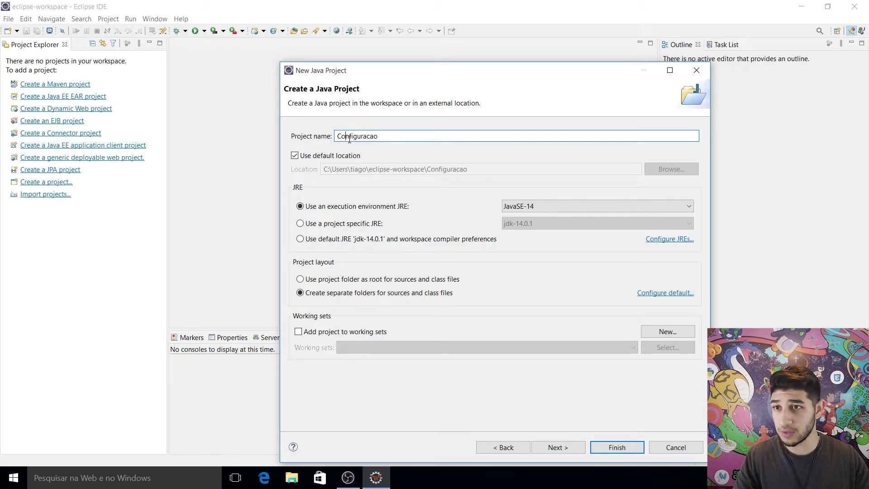
left_click(617, 448)
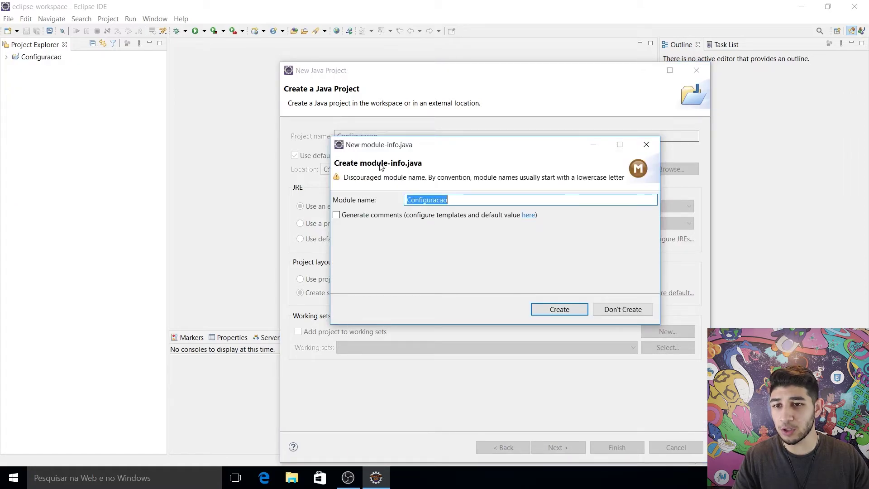
left_click(622, 309)
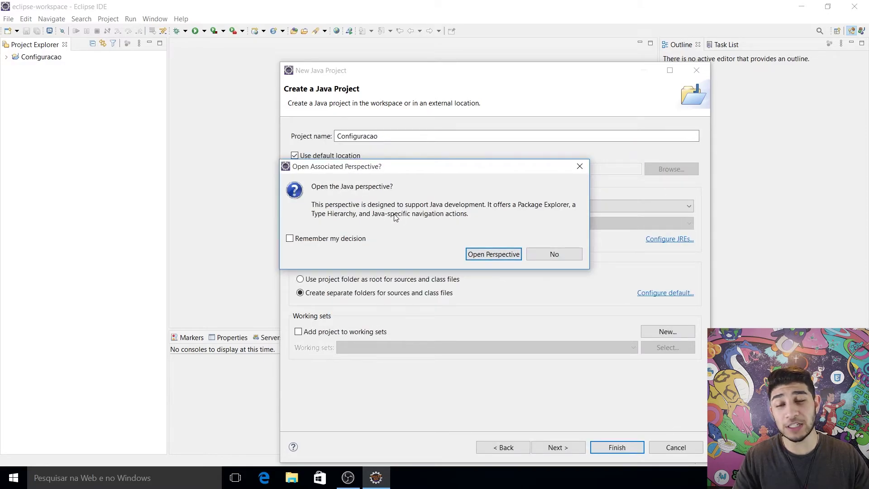
Step: Accept opening the Java perspective for the new project, and switch back to the original perspective with the Project Explorer
left_click(480, 254)
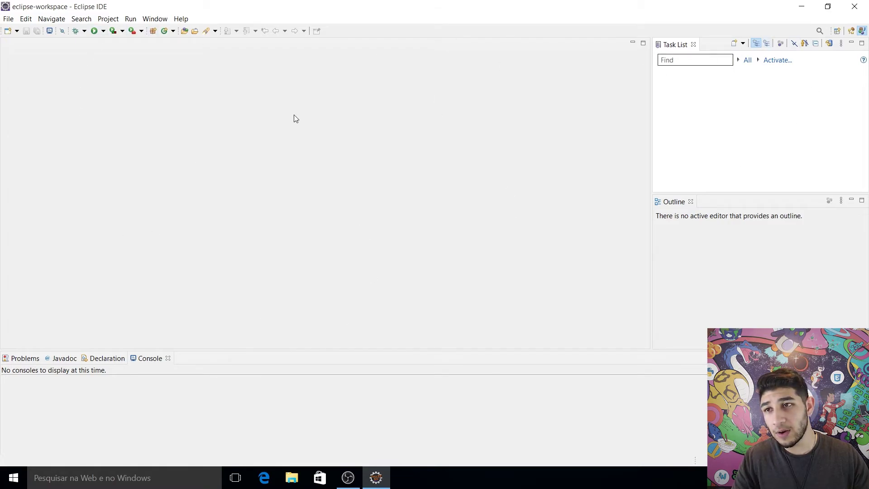
left_click(852, 31)
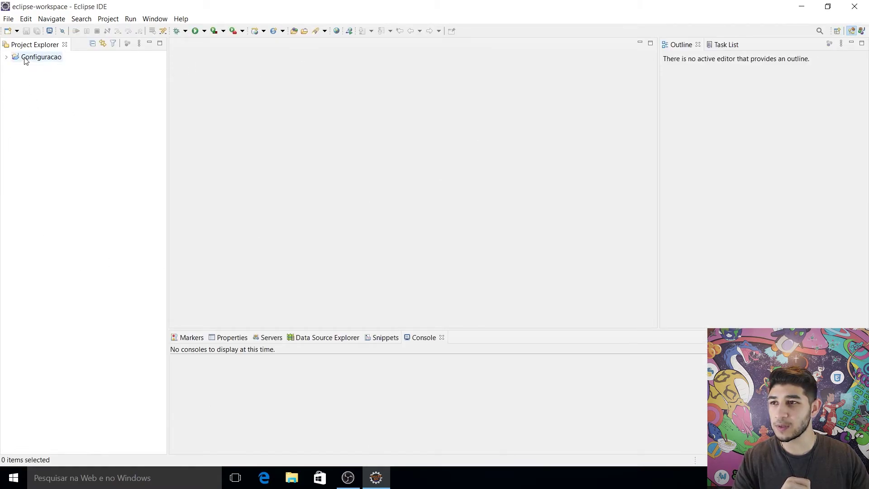
Step: Create a public class named Main in the src folder of Configuracao, including the public static void main(String[] args) method stub
left_click(7, 57)
left_click(29, 80)
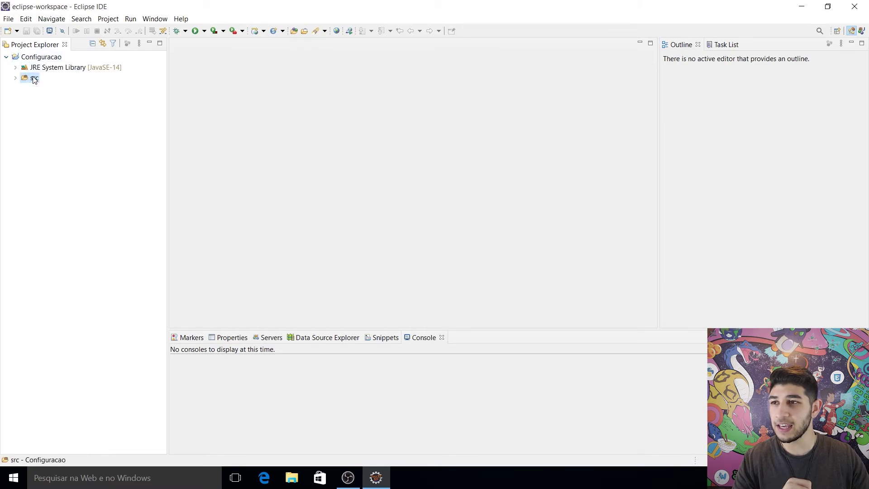
right_click(34, 80)
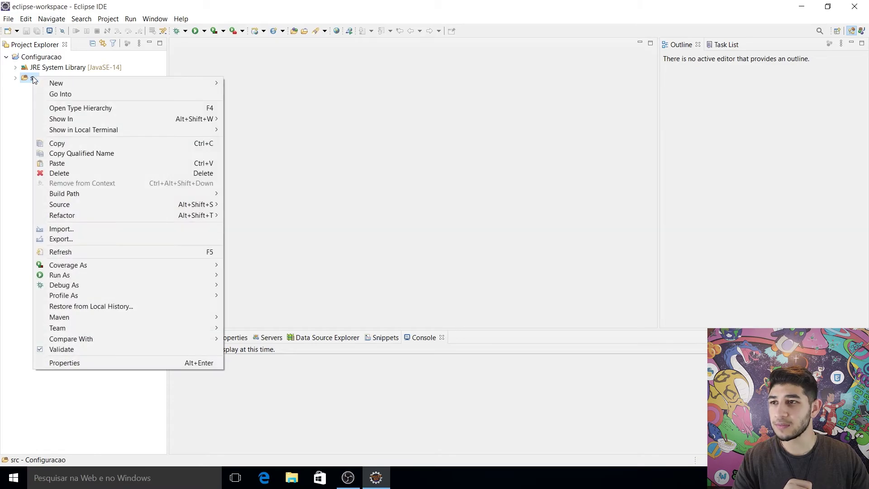
mouse_move(128, 84)
left_click(249, 106)
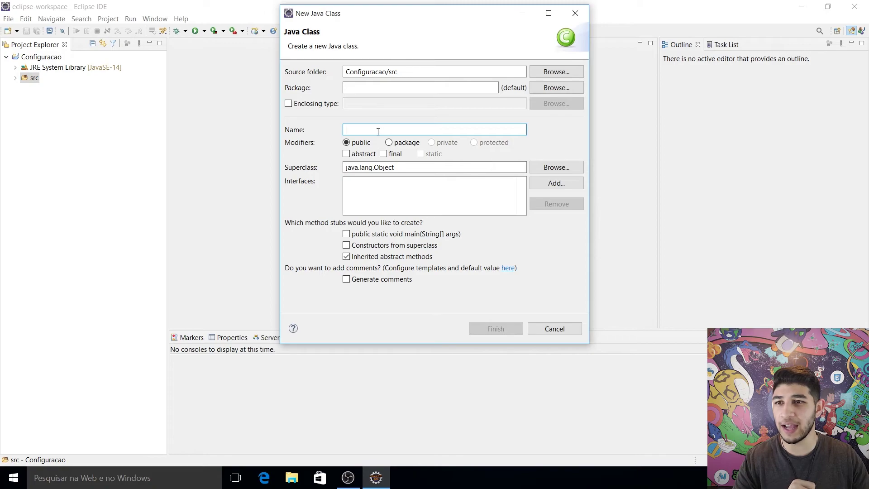
type("Main")
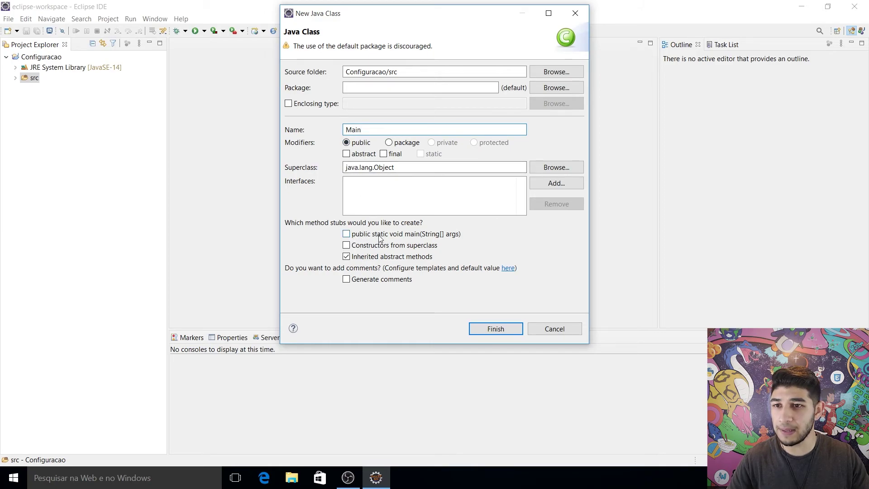
left_click(346, 235)
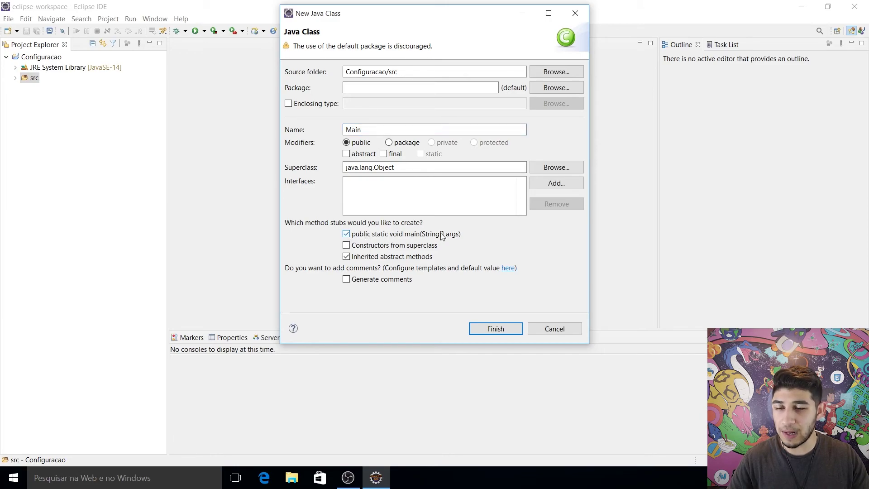
left_click(492, 331)
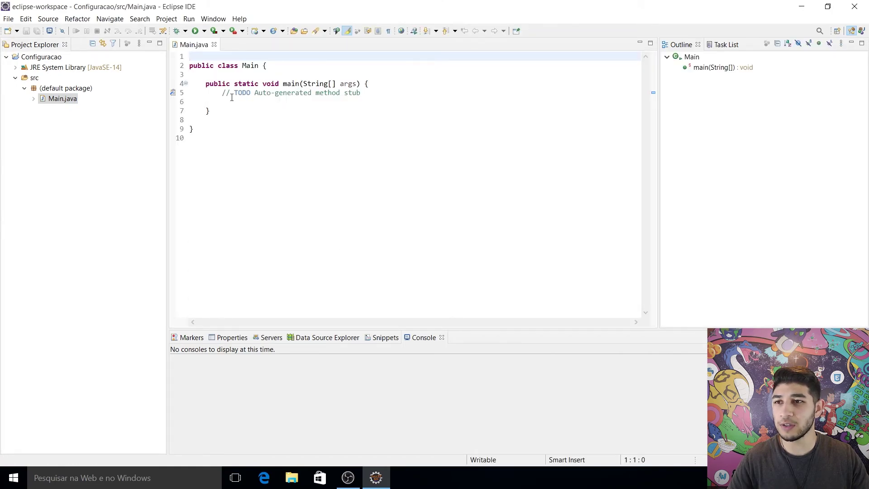
Step: Replace the auto-generated TODO comment in the main method with a blank line and an empty System.out.println() statement
left_click_drag(222, 93, 405, 91)
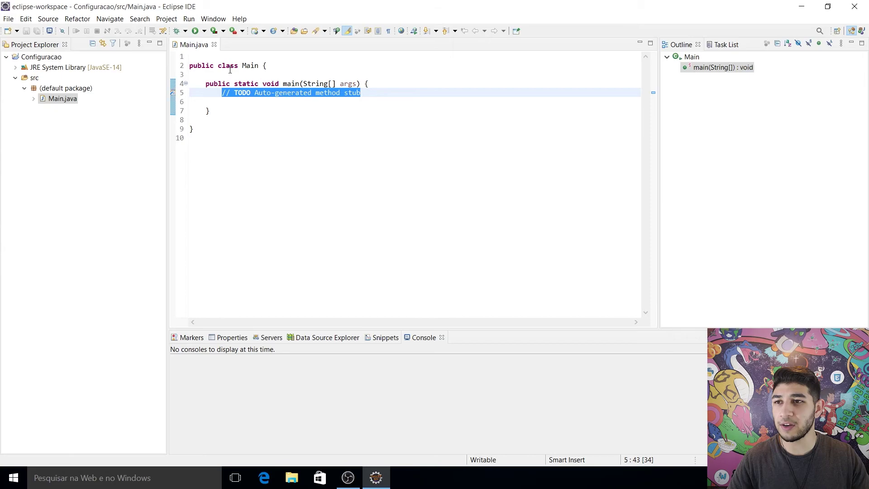
left_click_drag(214, 66, 267, 66)
left_click_drag(362, 93, 222, 95)
key("Return")
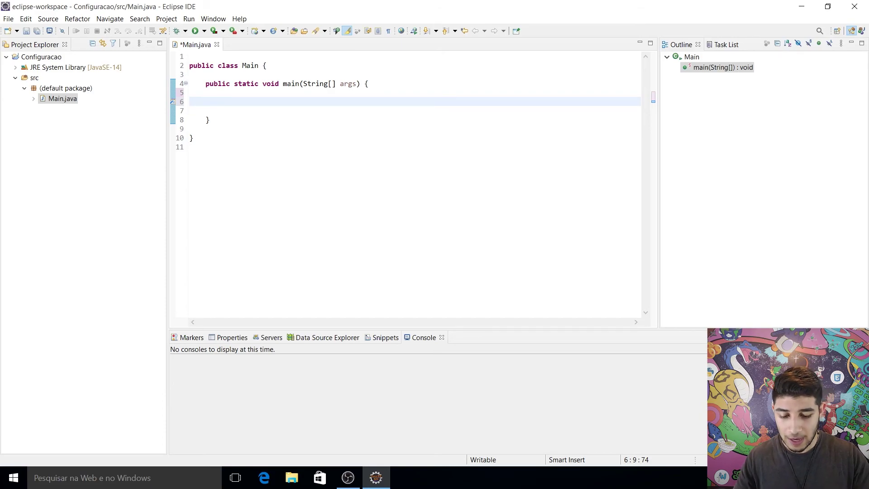
type("sout")
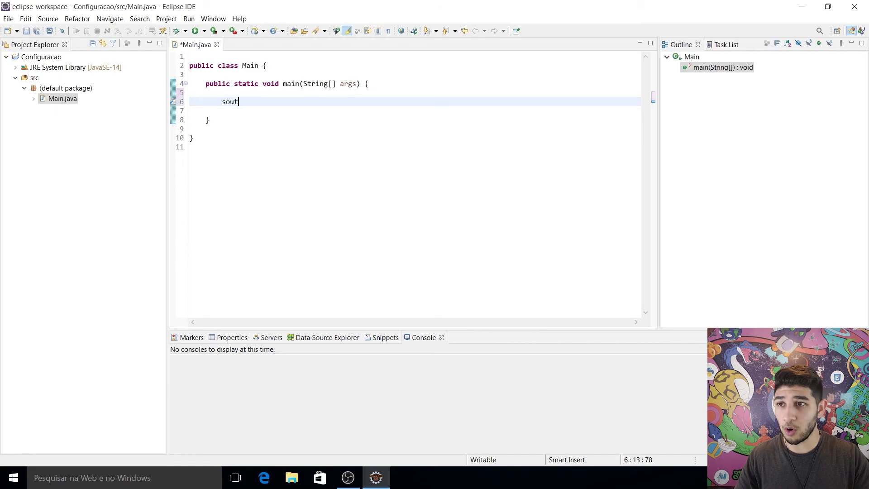
key("ctrl+space")
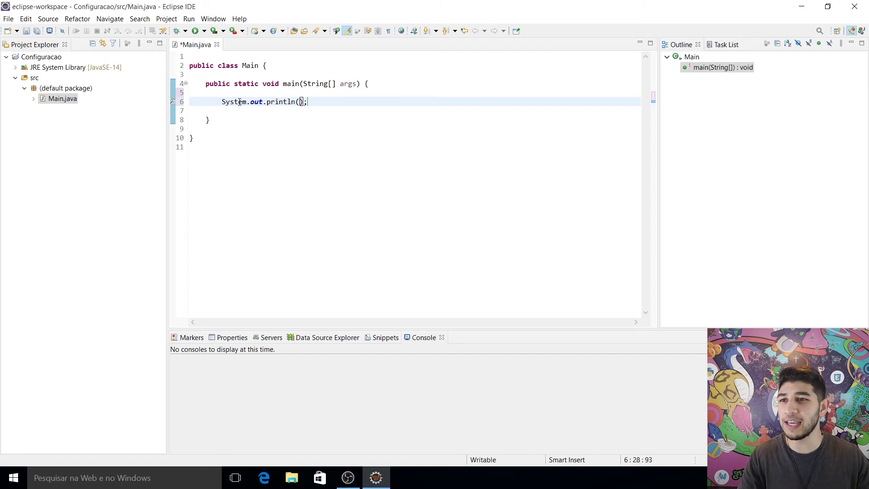
Step: Enter the string "Hello World" as the println argument and save Main.java
left_click_drag(235, 103, 303, 102)
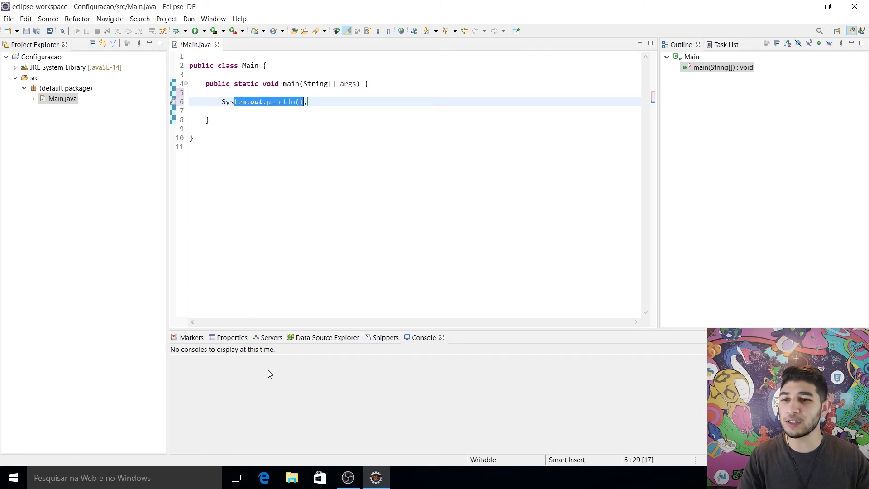
left_click(301, 101)
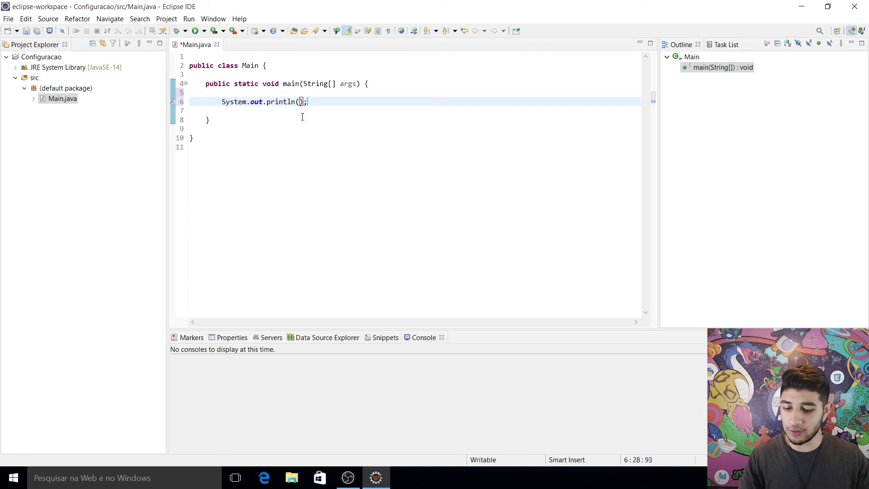
type("\"")
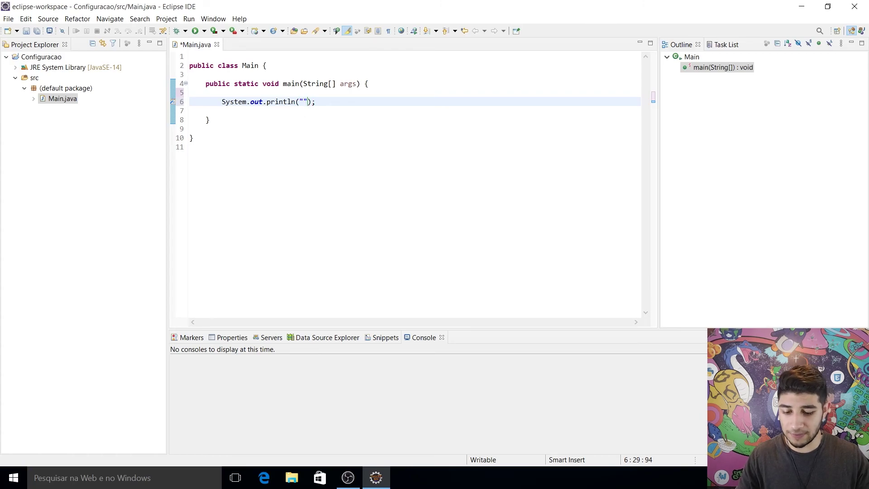
type("Hello World")
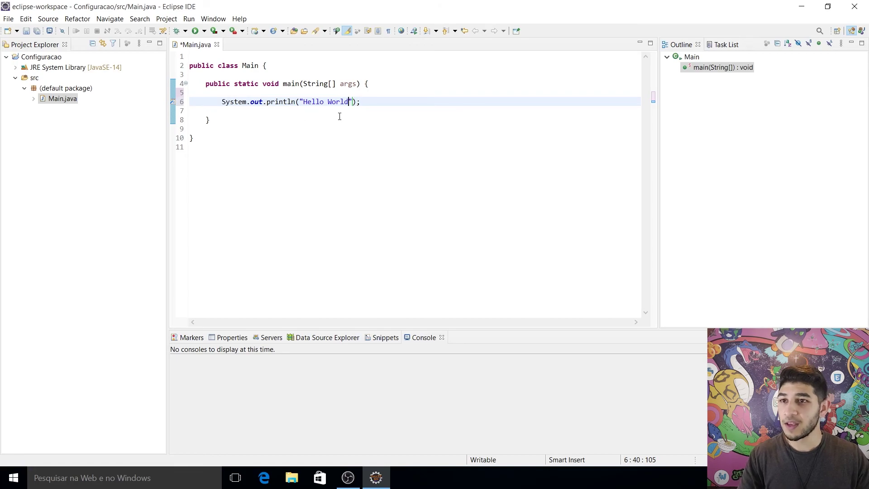
key("ctrl+s")
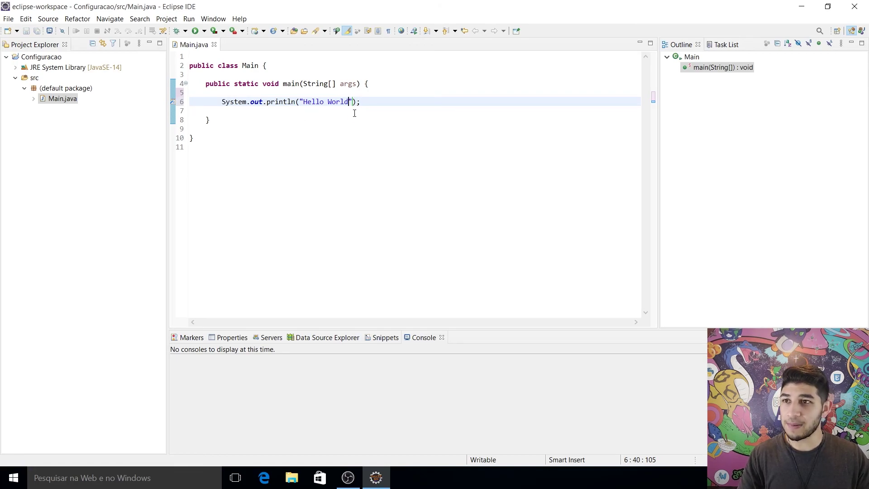